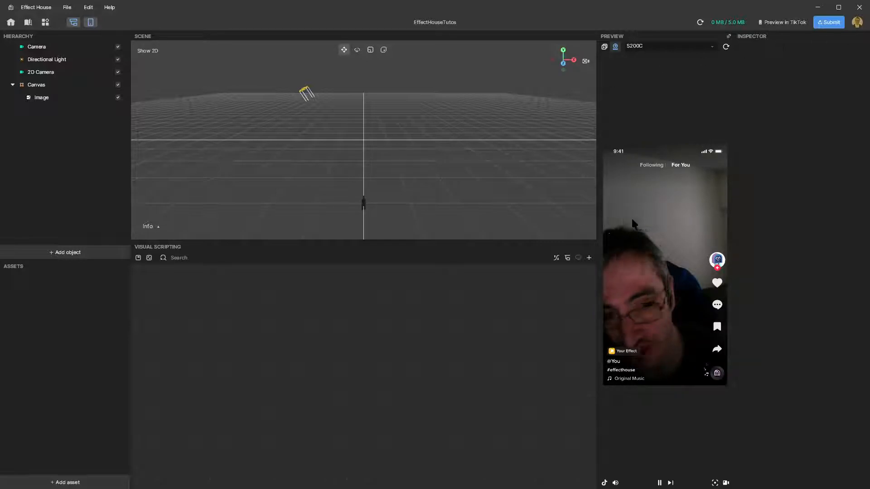
# Restart the effect preview.
pyautogui.scroll(-3, 502, 341)
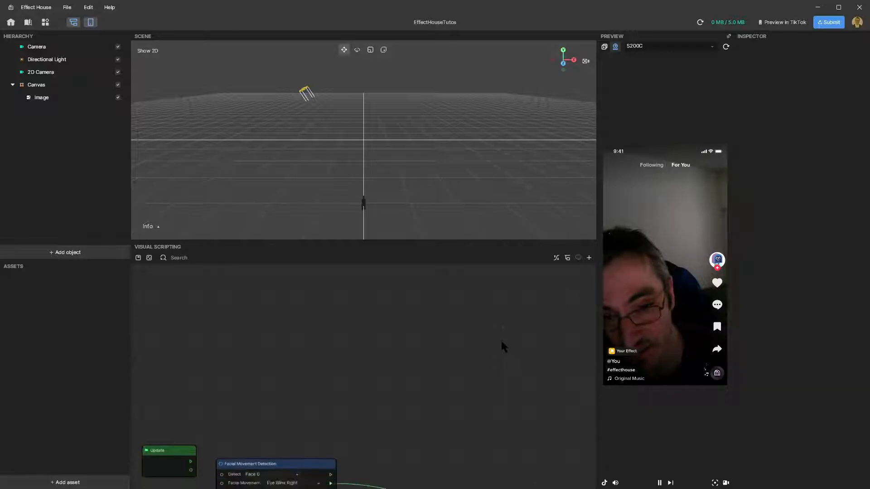
pyautogui.scroll(1, 501, 335)
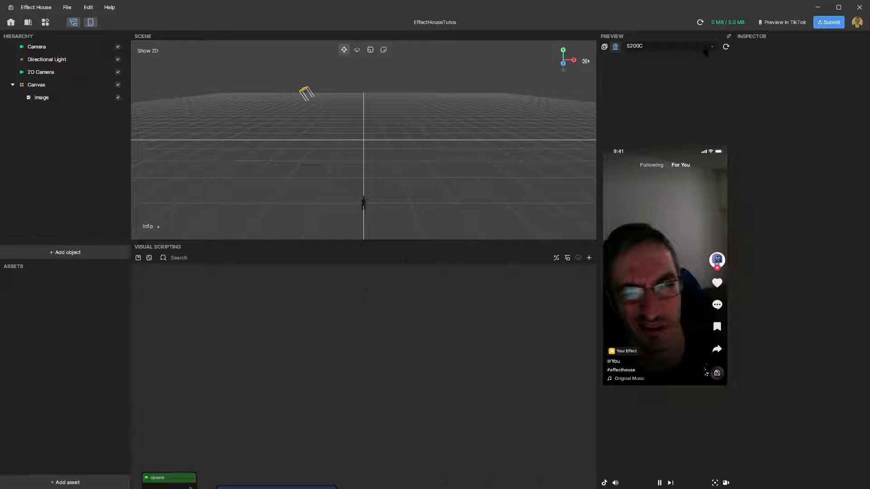
pyautogui.click(726, 47)
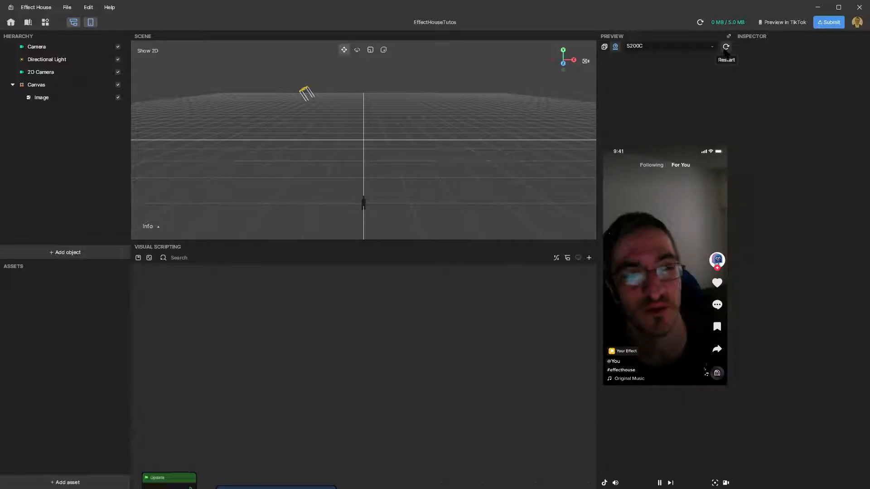
pyautogui.scroll(-1, 492, 314)
pyautogui.scroll(1, 491, 314)
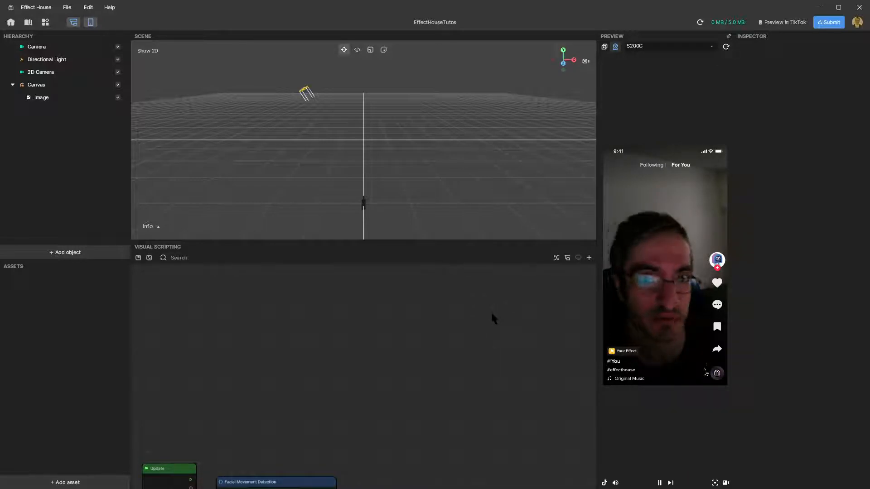
pyautogui.scroll(-2, 490, 314)
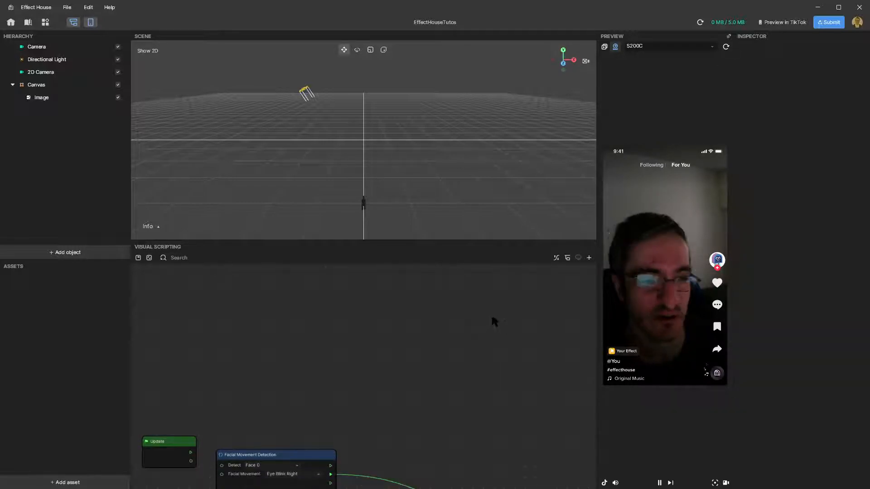
pyautogui.scroll(1, 490, 314)
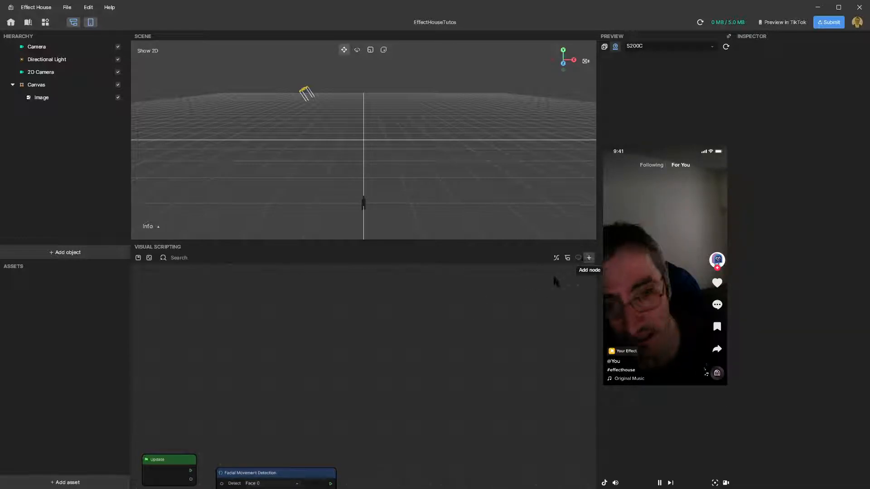
pyautogui.scroll(-1, 454, 334)
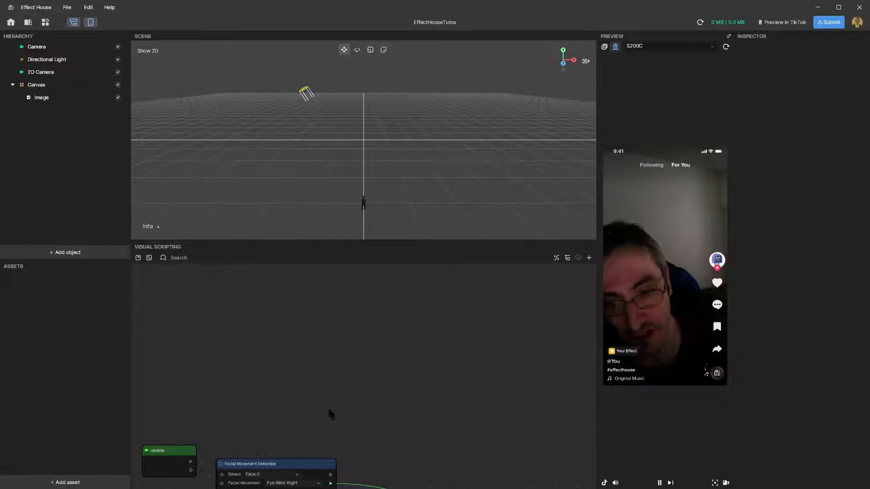
# Search the node library for "faci" and view the Facial Movement Detection entry without adding it.
pyautogui.click(589, 257)
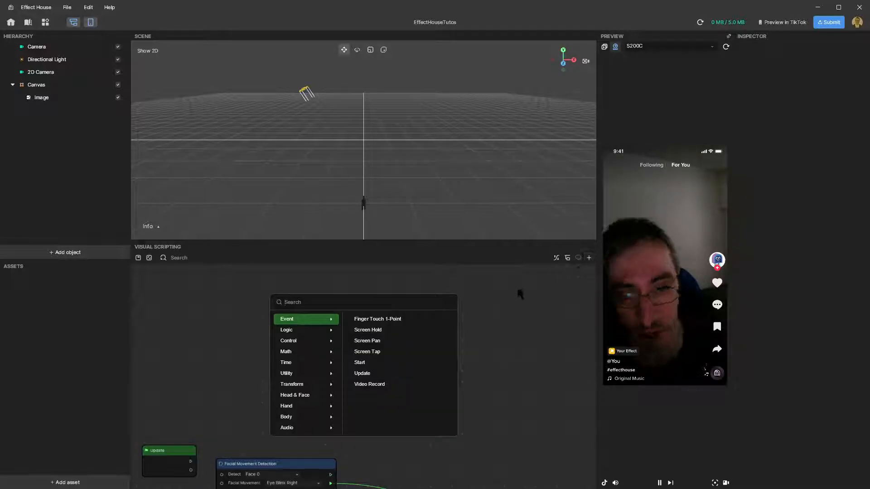
pyautogui.write('f')
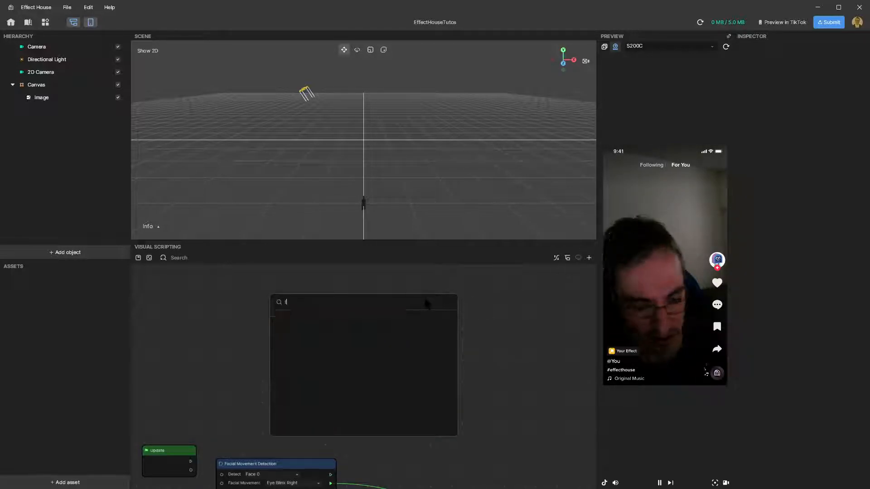
pyautogui.write('aci')
pyautogui.moveTo(316, 334)
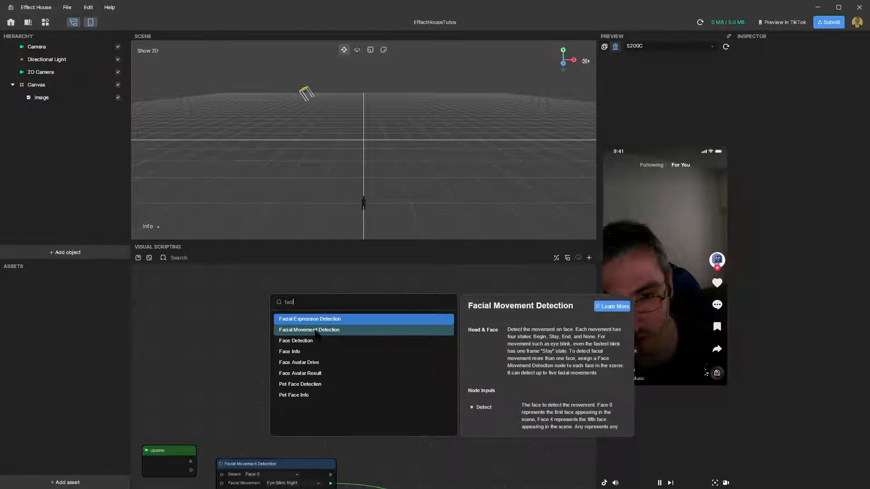
pyautogui.click(233, 315)
# Move the Update and Start nodes up in the graph and place the Facial Movement Detection node beside Update.
pyautogui.scroll(-1, 249, 385)
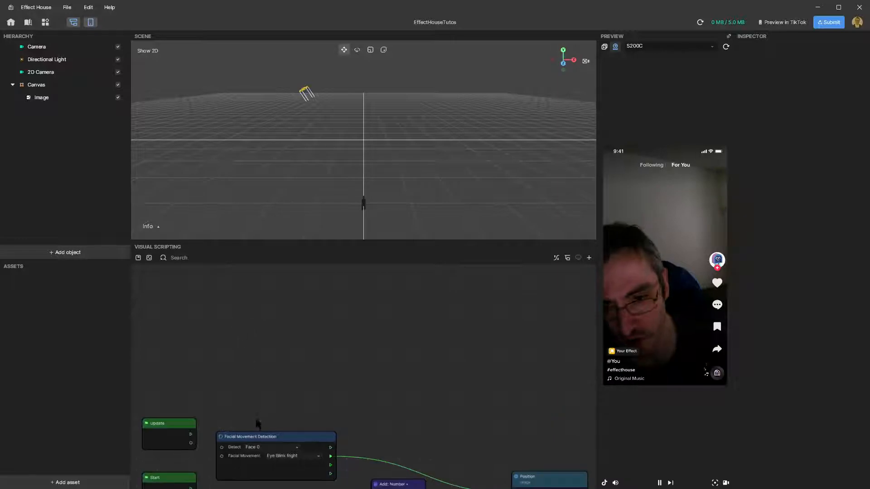
pyautogui.moveTo(204, 399); pyautogui.dragTo(171, 485)
pyautogui.moveTo(169, 436); pyautogui.dragTo(176, 299)
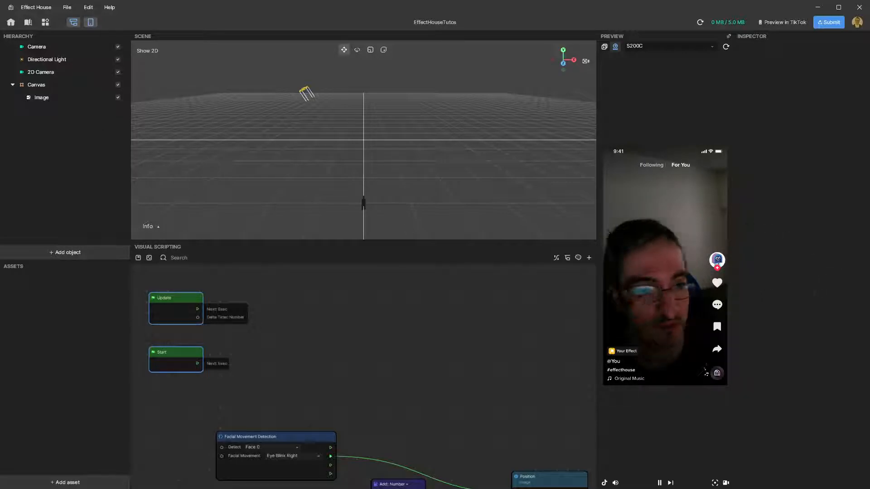
pyautogui.moveTo(272, 436); pyautogui.dragTo(279, 287)
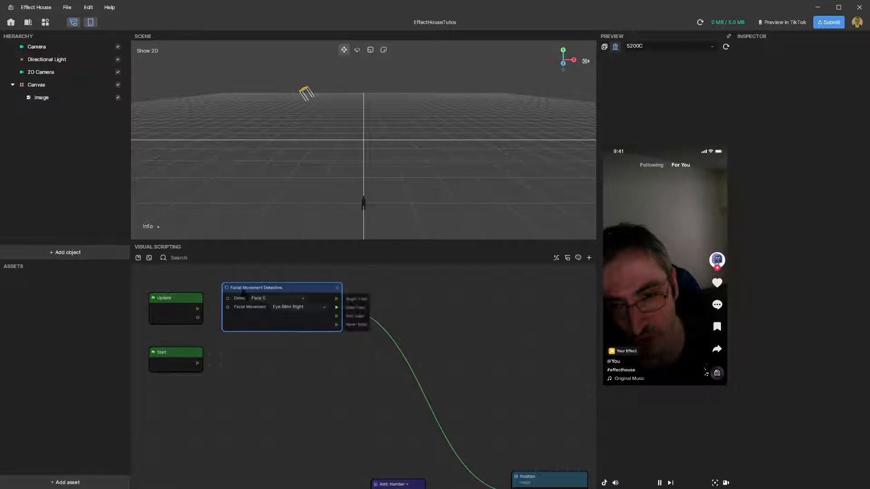
pyautogui.scroll(-1, 431, 398)
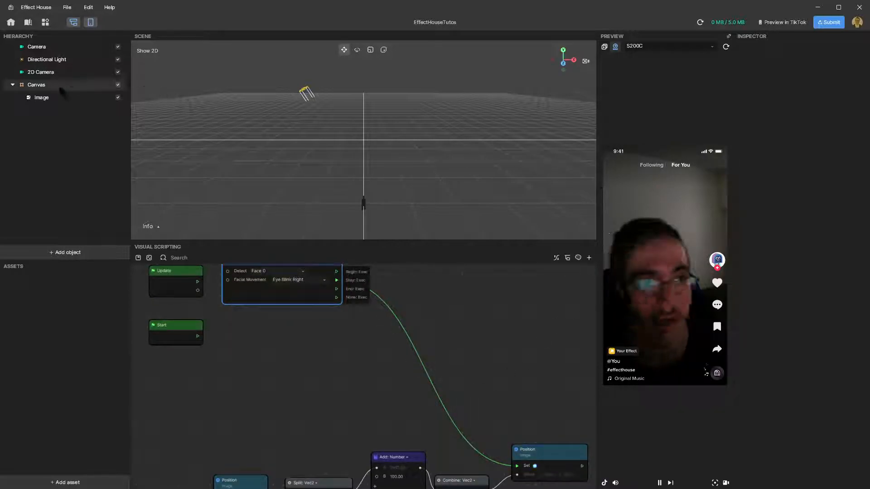
# Select the Image object under Canvas and show the scripting node options for its Position property.
pyautogui.click(58, 96)
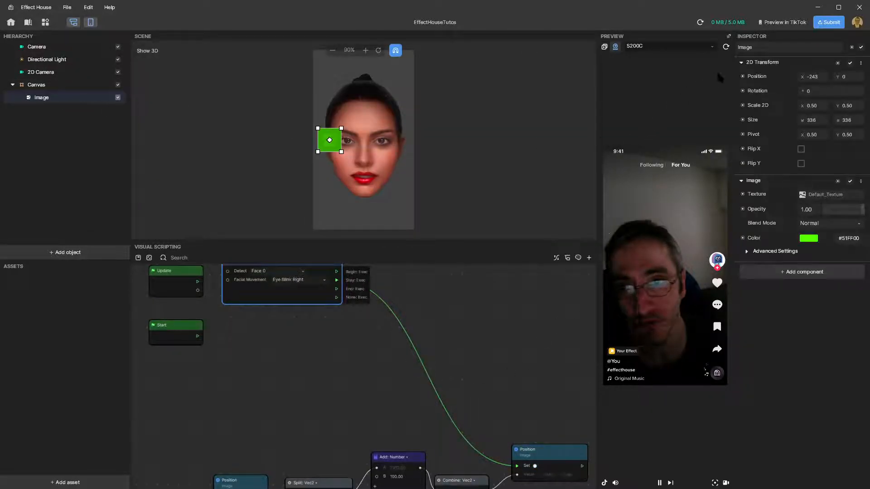
pyautogui.click(743, 76)
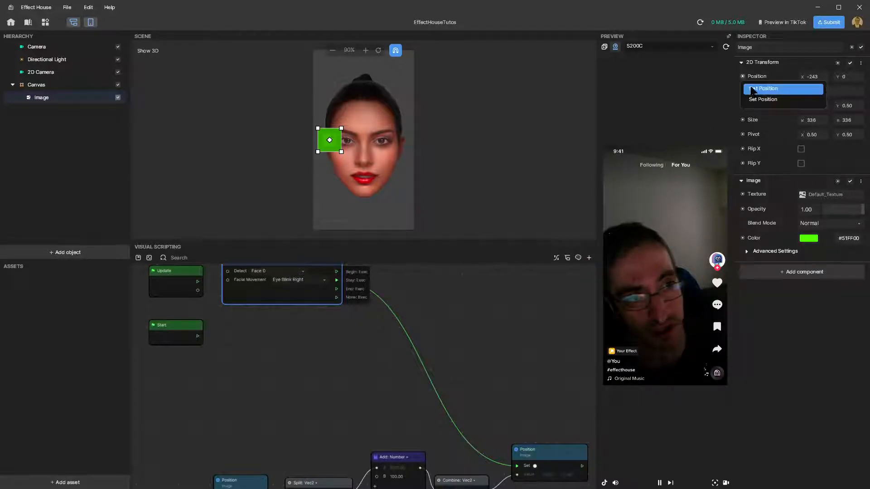
# Move the Image Position getter node up beside the Start node, below Facial Movement Detection.
pyautogui.scroll(-3, 270, 420)
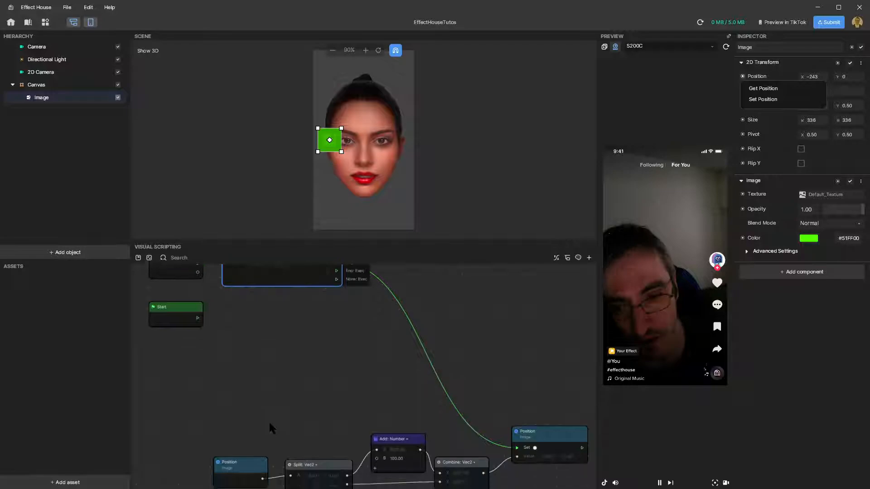
pyautogui.moveTo(240, 447); pyautogui.dragTo(253, 313)
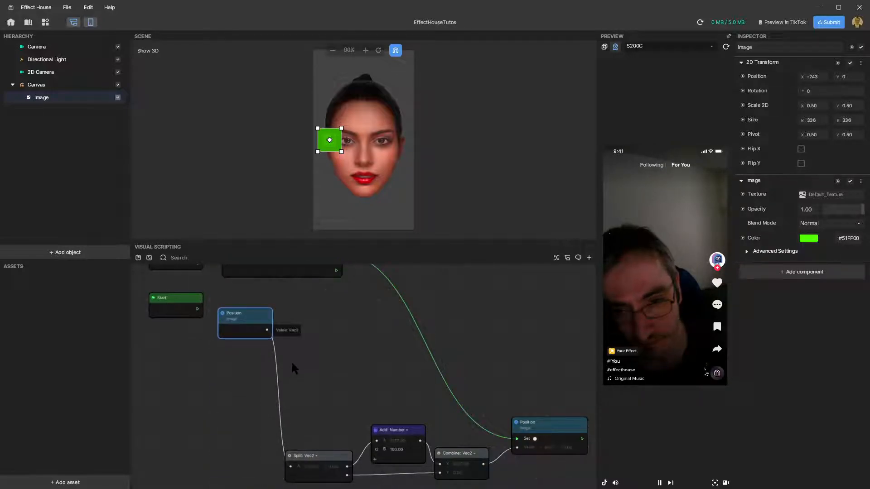
pyautogui.scroll(1, 294, 357)
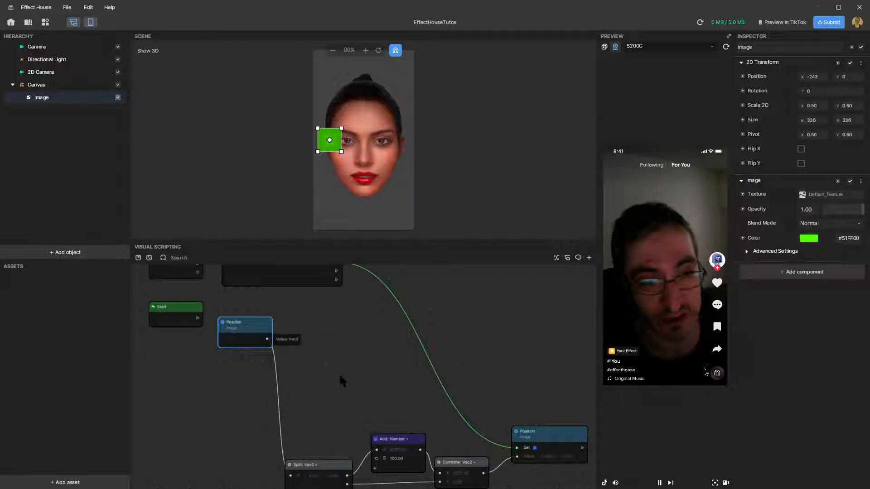
# Search the node library for "split" to show the Split node, then close it without adding anything.
pyautogui.click(589, 258)
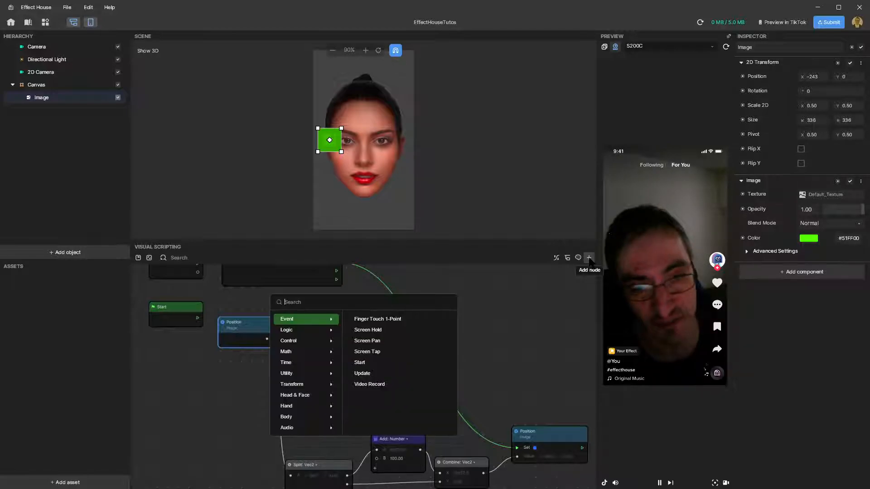
pyautogui.write('split')
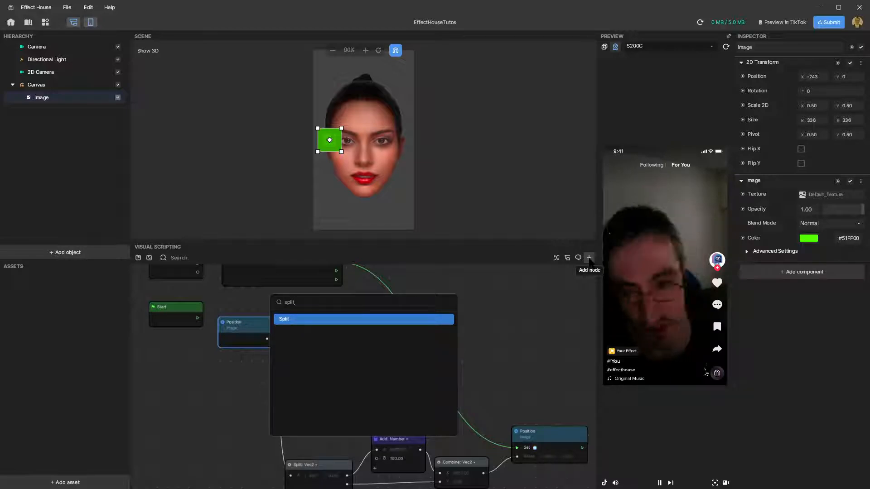
pyautogui.press('BackSpace')
pyautogui.press('BackSpace')
pyautogui.press('BackSpace')
pyautogui.press('BackSpace')
pyautogui.press('BackSpace')
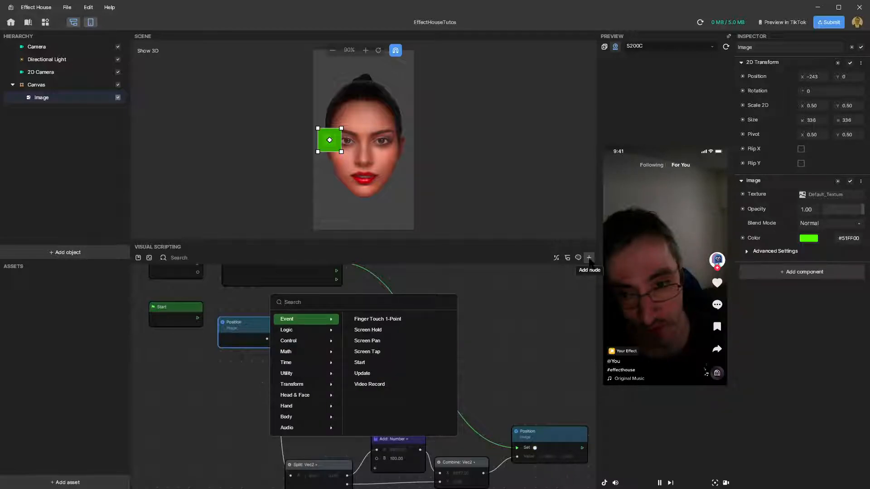
pyautogui.click(500, 311)
# Line up the Split Vec2 node and the Add Number node in a row after the Position getter node.
pyautogui.moveTo(333, 465); pyautogui.dragTo(333, 365)
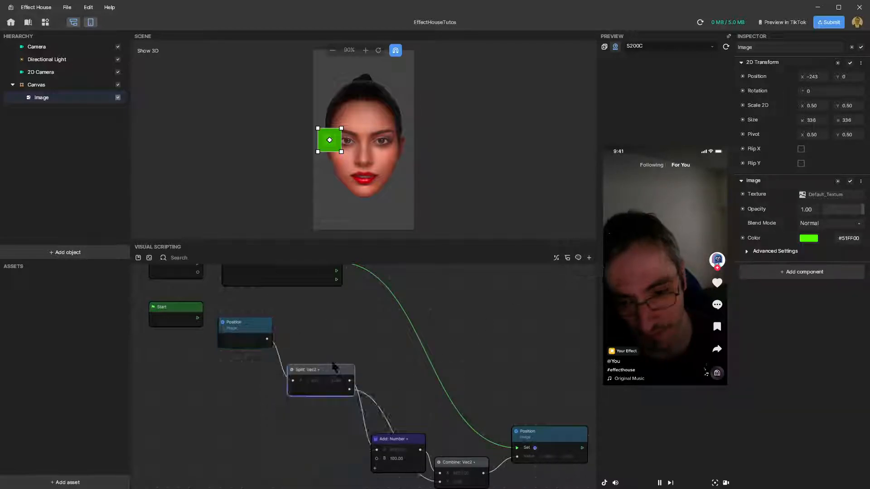
pyautogui.moveTo(267, 339); pyautogui.dragTo(291, 339)
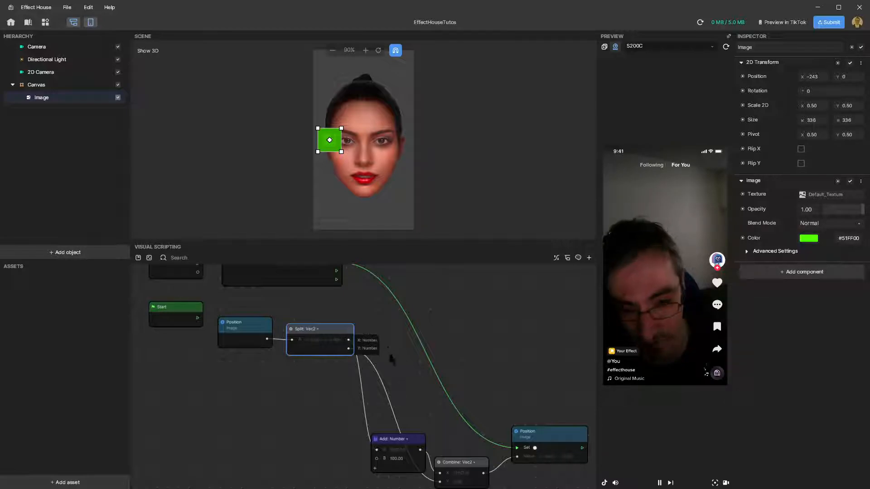
pyautogui.moveTo(408, 439); pyautogui.dragTo(411, 316)
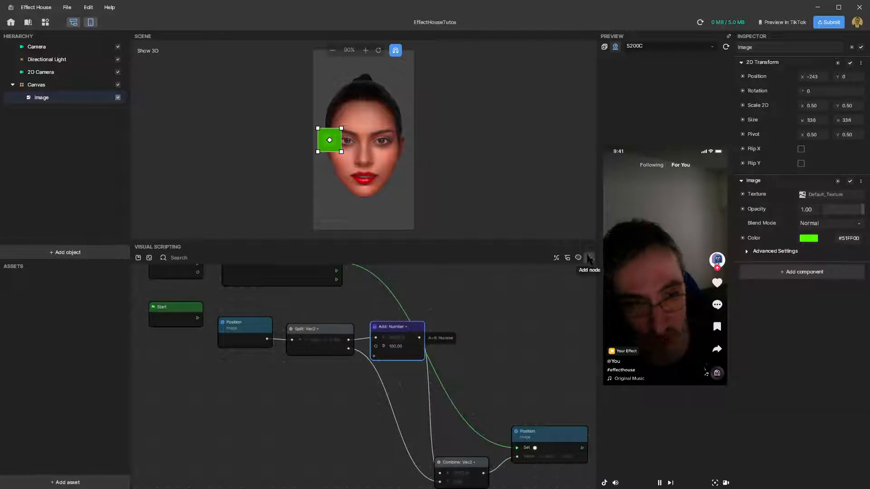
# Search the node library for "add" to show the Add node, leaving the graph without a new node.
pyautogui.click(589, 258)
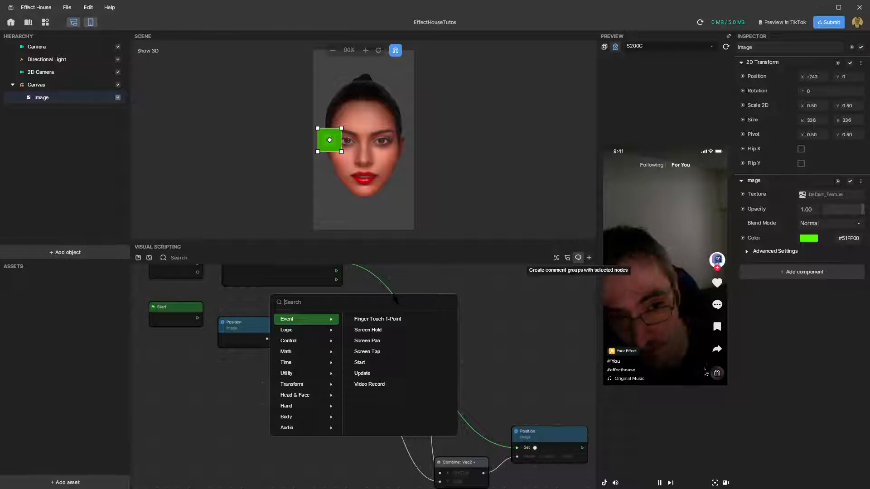
pyautogui.write('add')
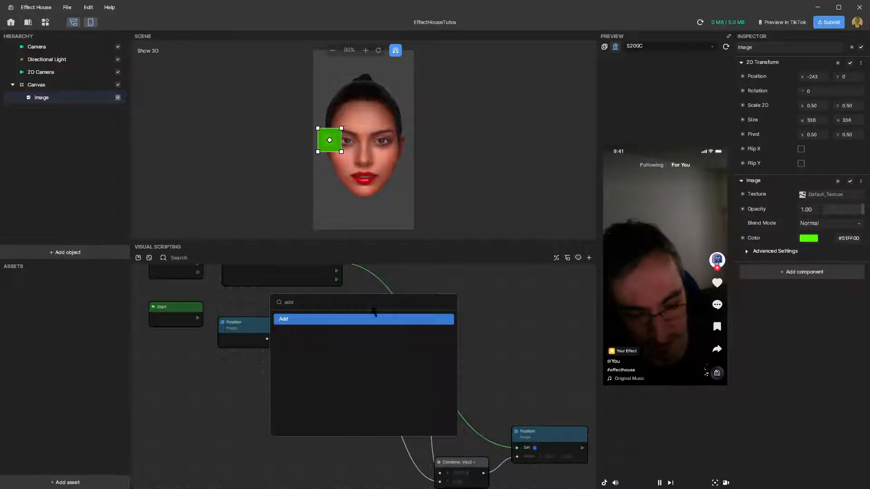
pyautogui.click(301, 319)
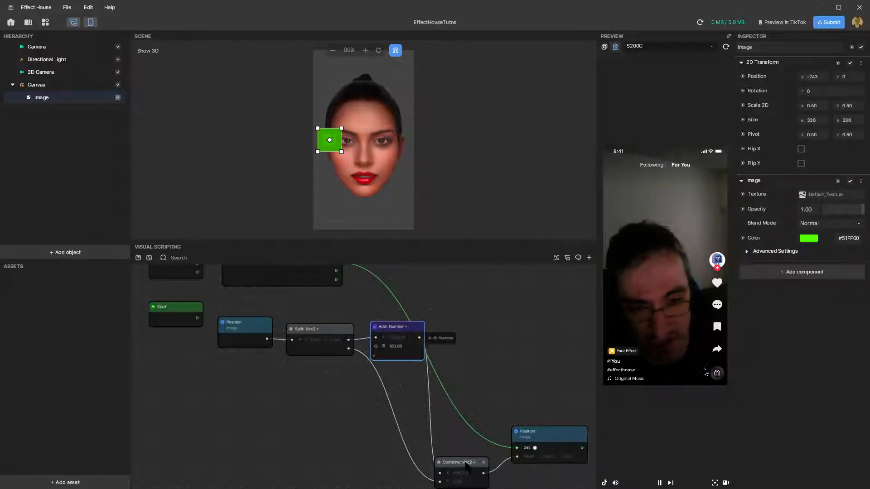
# Place the Combine Vec2 node after the Add Number node and shift the Add node slightly higher.
pyautogui.scroll(-2, 469, 462)
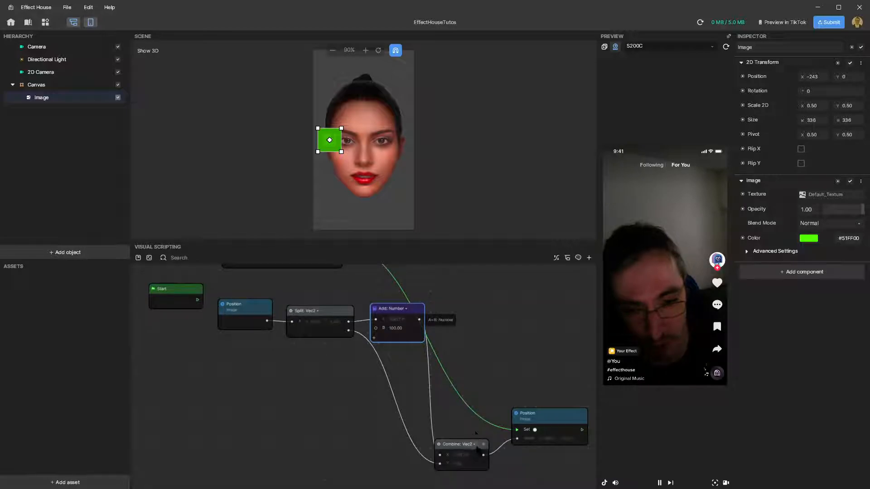
pyautogui.moveTo(479, 444); pyautogui.dragTo(481, 422)
pyautogui.moveTo(496, 355); pyautogui.dragTo(484, 343)
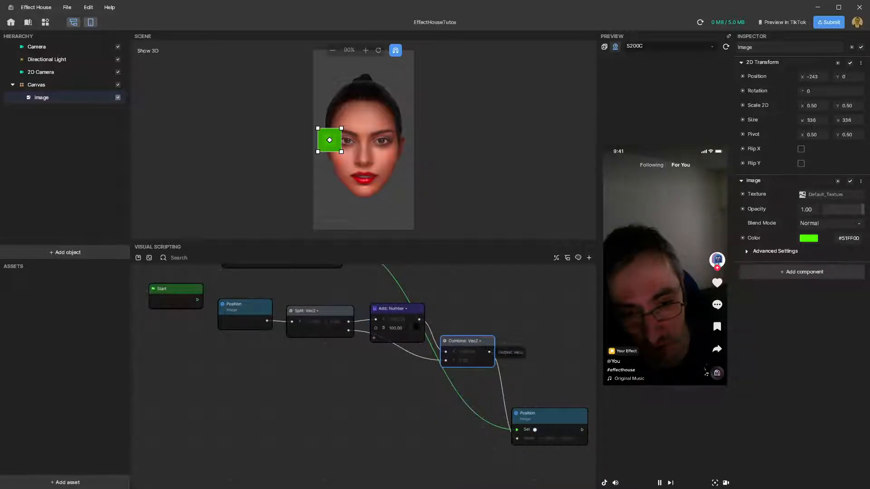
pyautogui.moveTo(386, 308); pyautogui.dragTo(389, 291)
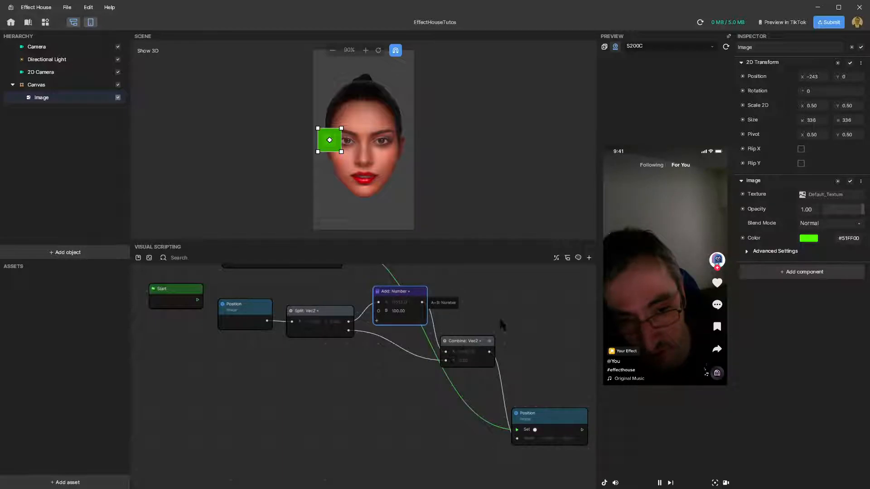
# Search the node library for the Combine node, then clear the search and close it without adding anything.
pyautogui.click(589, 258)
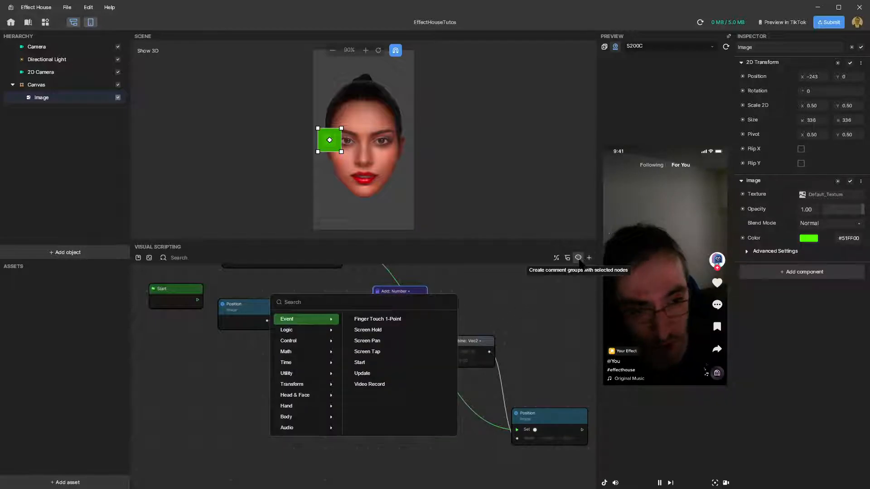
pyautogui.write('combi')
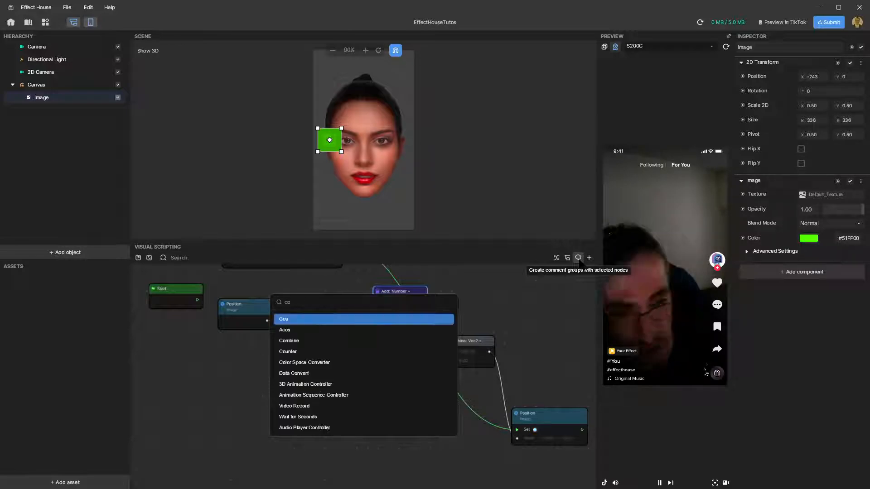
pyautogui.press('BackSpace')
pyautogui.press('BackSpace')
pyautogui.press('BackSpace')
pyautogui.press('BackSpace')
pyautogui.press('BackSpace')
pyautogui.press('Escape')
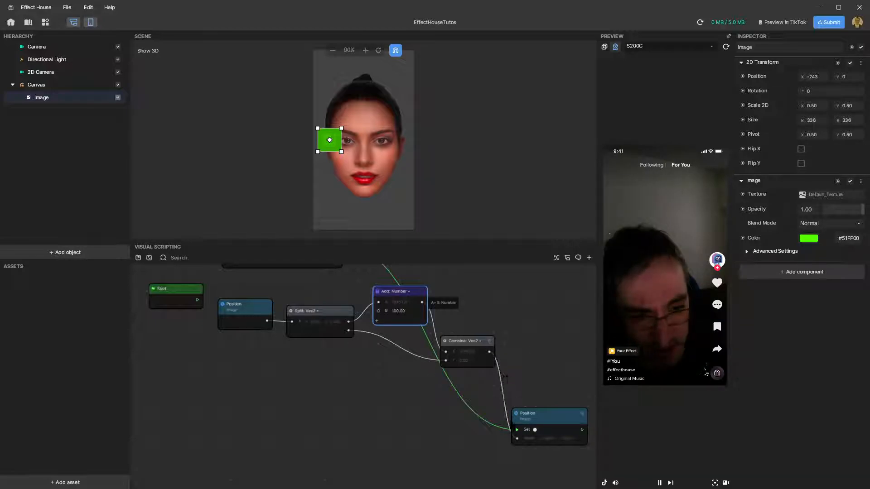
# Move the Position setter node level with the Add Number node and place the Combine Vec2 node slightly lower between them.
pyautogui.click(742, 77)
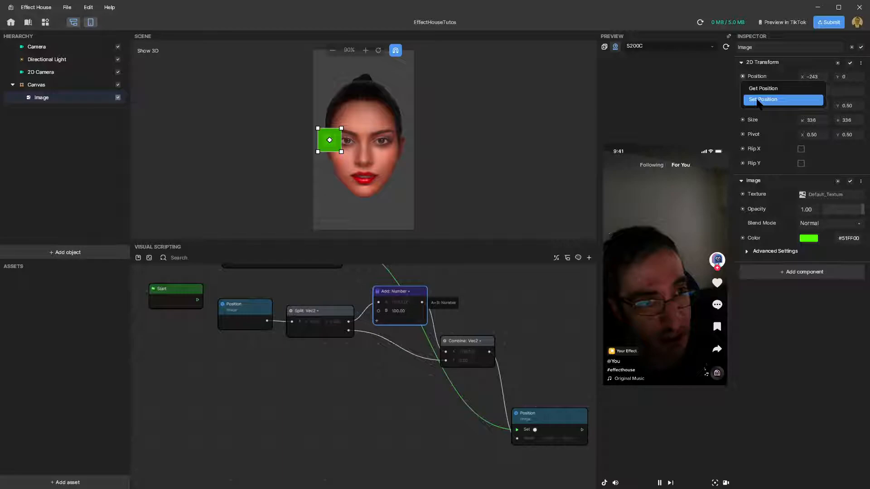
pyautogui.click(544, 421)
pyautogui.moveTo(543, 413); pyautogui.dragTo(547, 348)
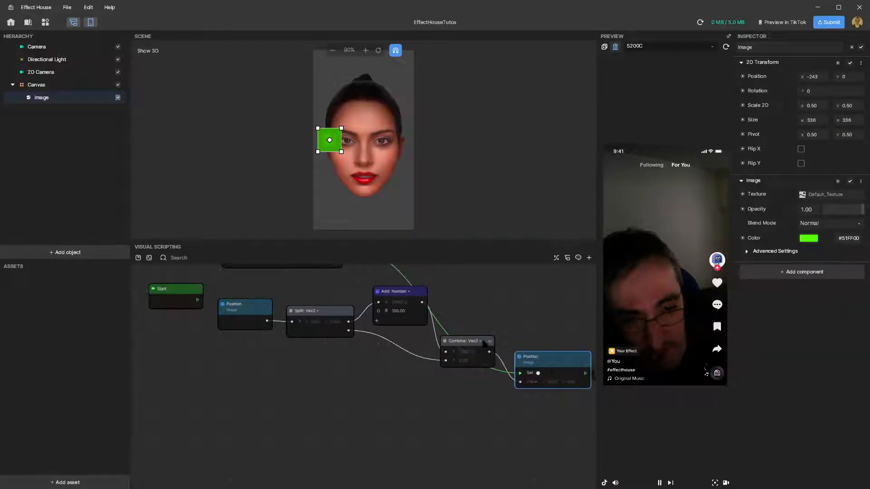
pyautogui.moveTo(473, 341); pyautogui.dragTo(455, 372)
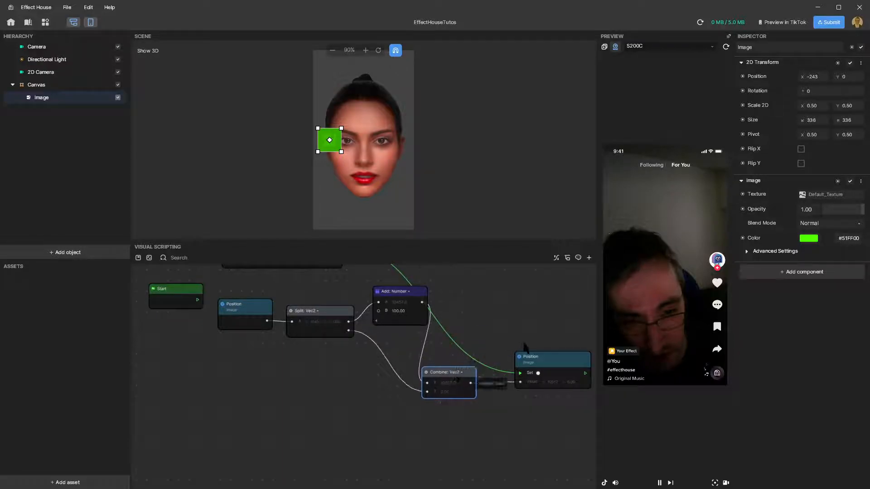
pyautogui.moveTo(539, 361); pyautogui.dragTo(536, 295)
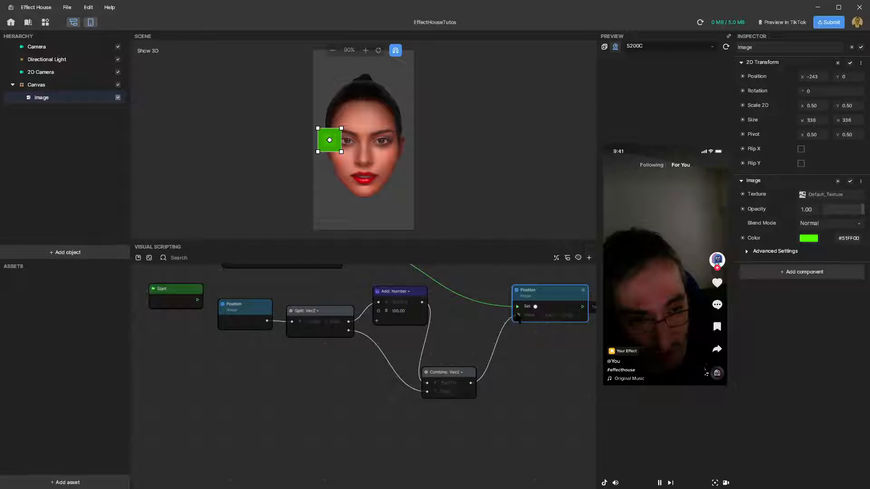
pyautogui.moveTo(467, 372); pyautogui.dragTo(486, 329)
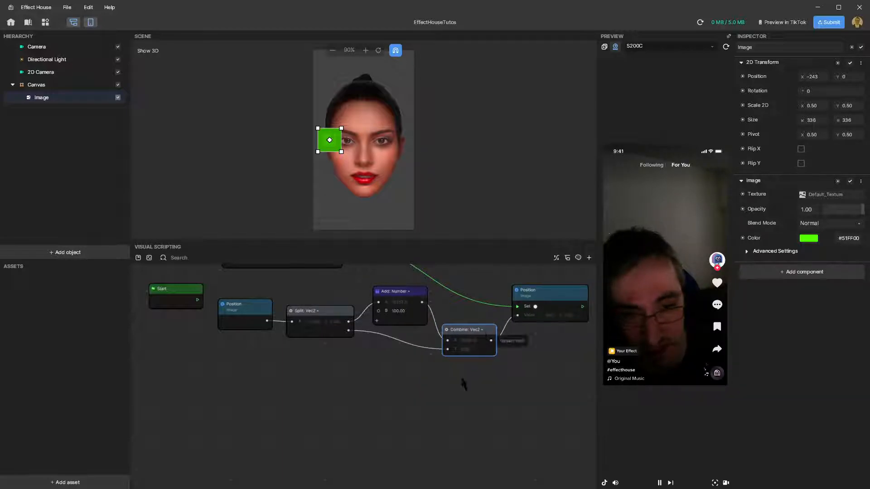
# Check the facial movement options, keeping Eye Blink Right selected, and reset the effect preview to test the right-eye blink.
pyautogui.scroll(1, 462, 391)
pyautogui.scroll(2, 464, 396)
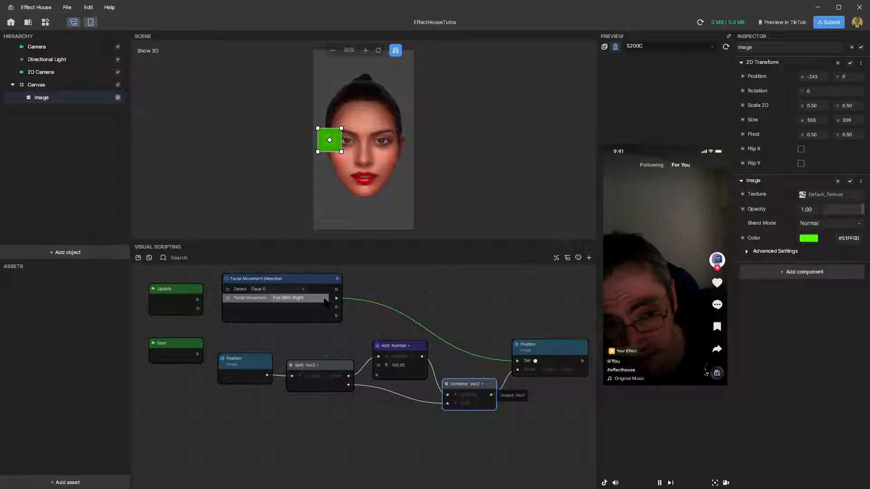
pyautogui.click(324, 299)
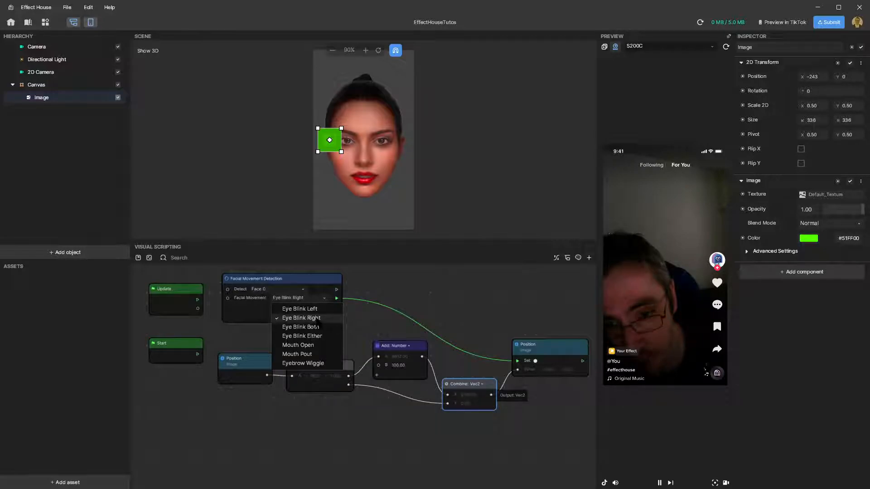
pyautogui.click(317, 319)
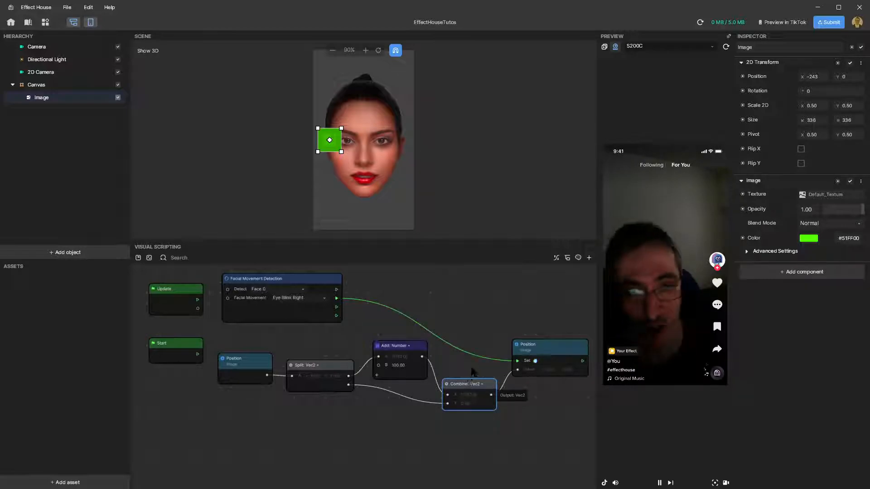
pyautogui.click(726, 47)
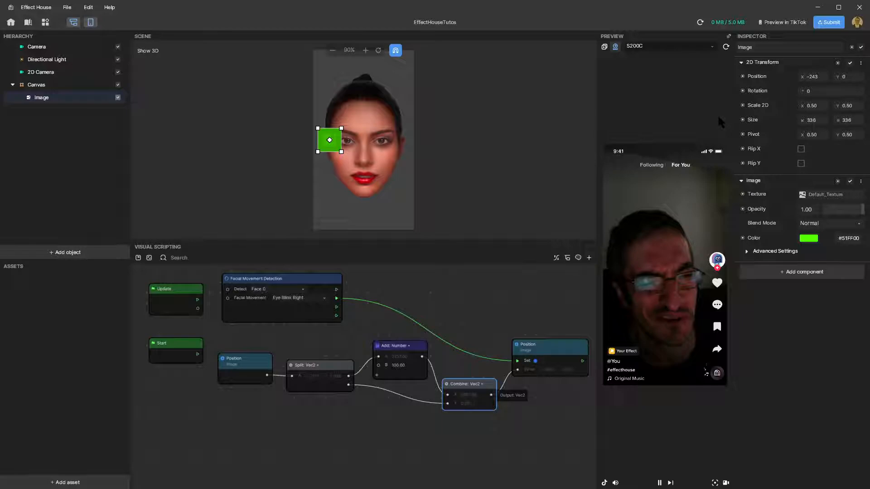
pyautogui.click(726, 47)
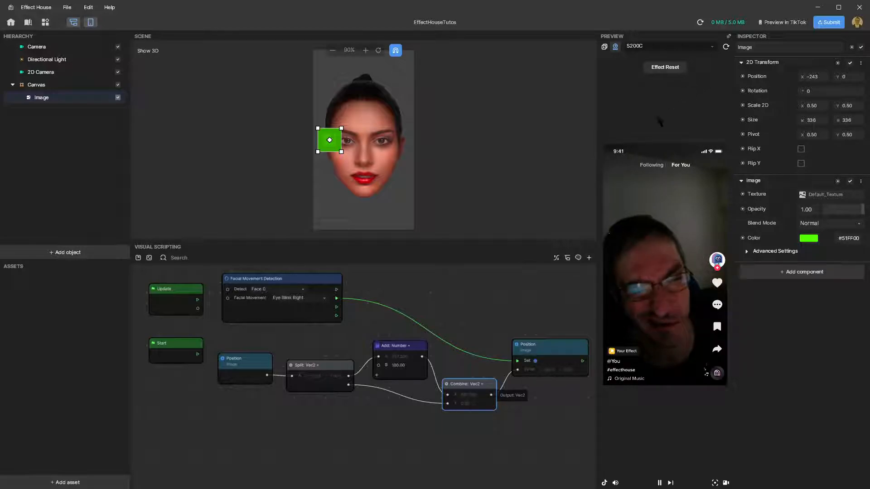
# Select the whole Eye Blink Left node group and move it up to just below the Eye Blink Right nodes.
pyautogui.scroll(-5, 435, 376)
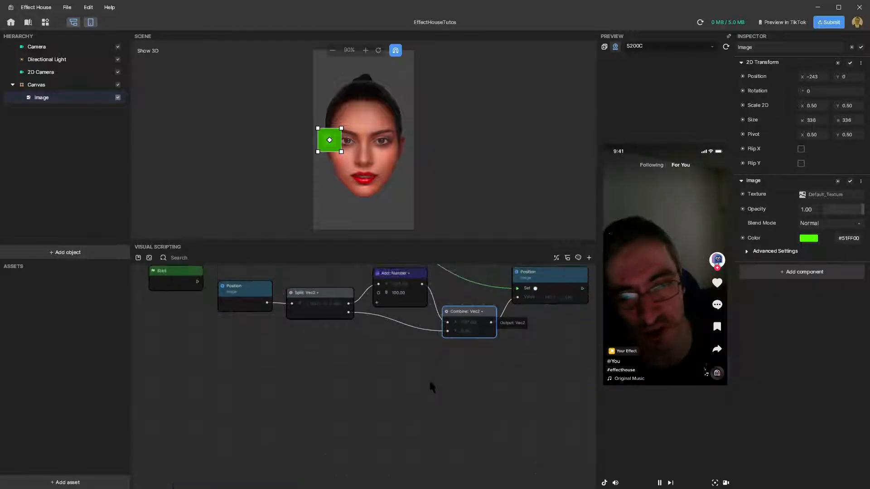
pyautogui.scroll(-4, 430, 387)
pyautogui.scroll(-4, 428, 382)
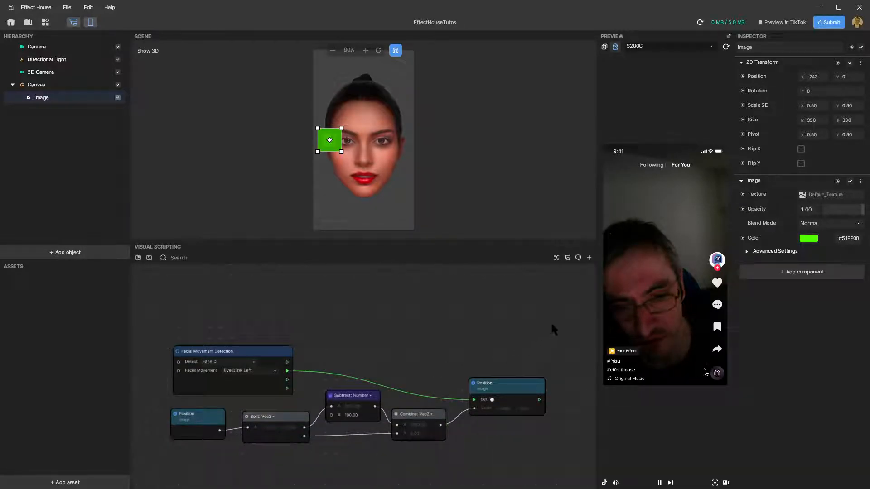
pyautogui.moveTo(565, 325); pyautogui.dragTo(229, 351)
pyautogui.scroll(1, 280, 360)
pyautogui.scroll(4, 280, 363)
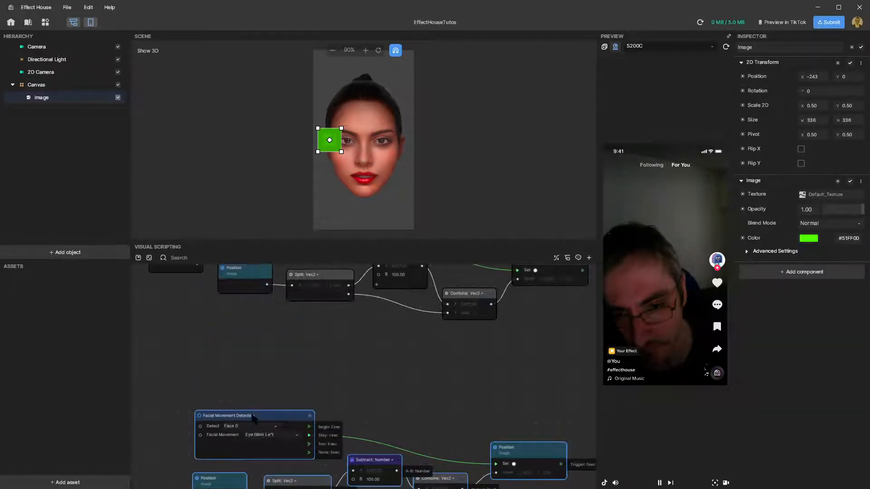
pyautogui.moveTo(239, 347); pyautogui.dragTo(245, 333)
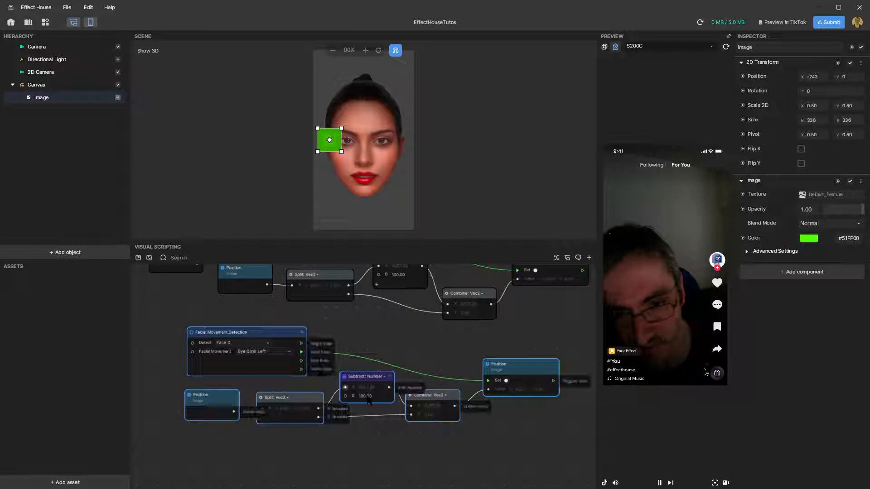
pyautogui.scroll(1, 384, 395)
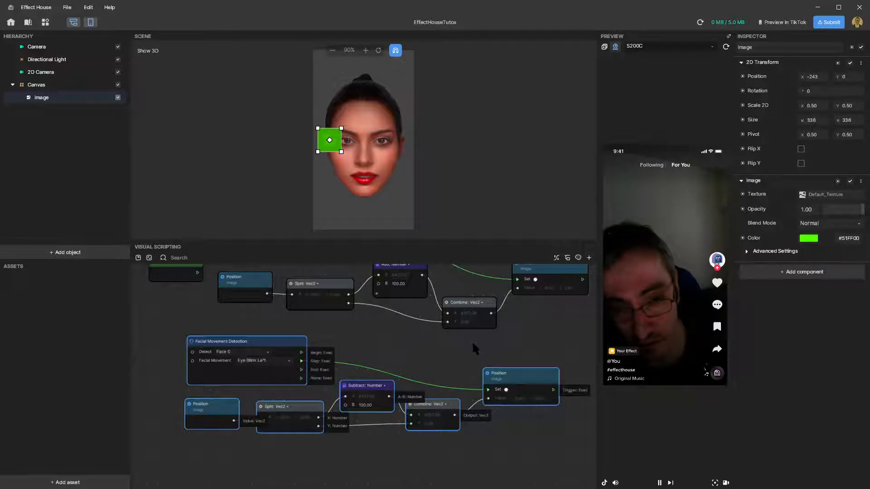
pyautogui.moveTo(517, 379)
pyautogui.mouseDown()
pyautogui.moveTo(532, 376)
pyautogui.moveTo(502, 368)
pyautogui.moveTo(517, 383)
pyautogui.mouseUp()
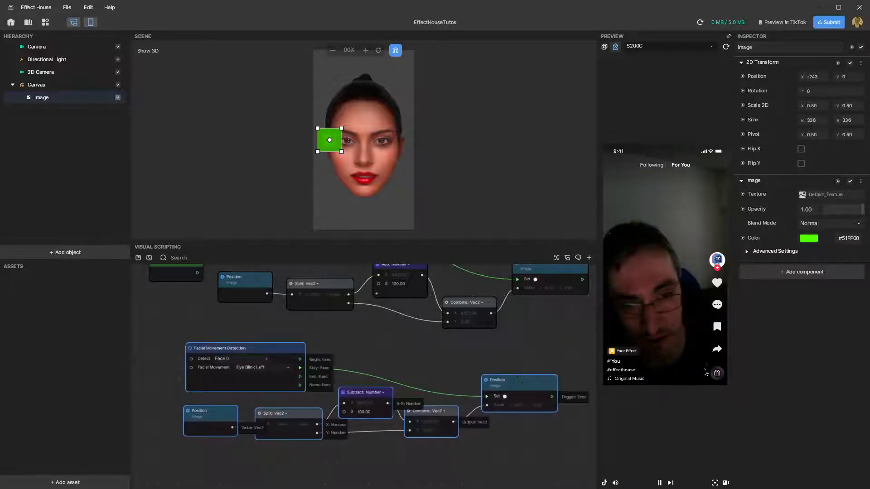
# Add a Remap node and place it between the Eye Blink Right and Eye Blink Left node groups.
pyautogui.click(589, 257)
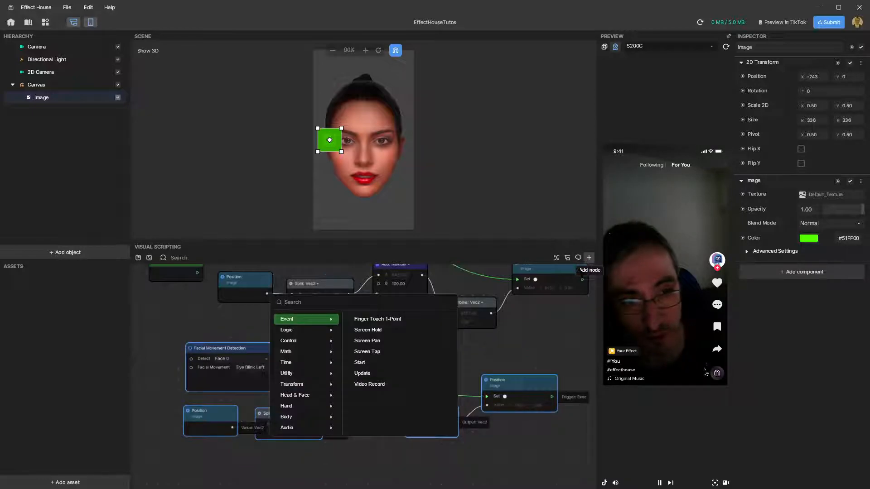
pyautogui.write('remap')
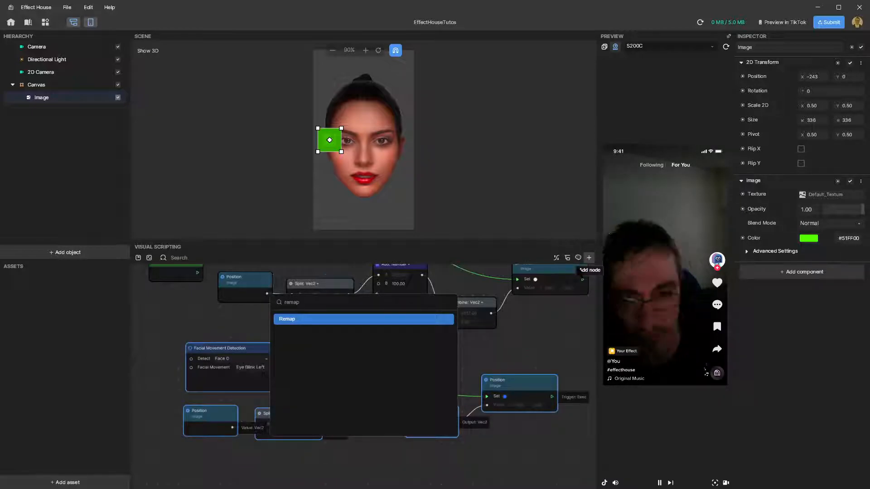
pyautogui.press('Return')
pyautogui.scroll(2, 455, 339)
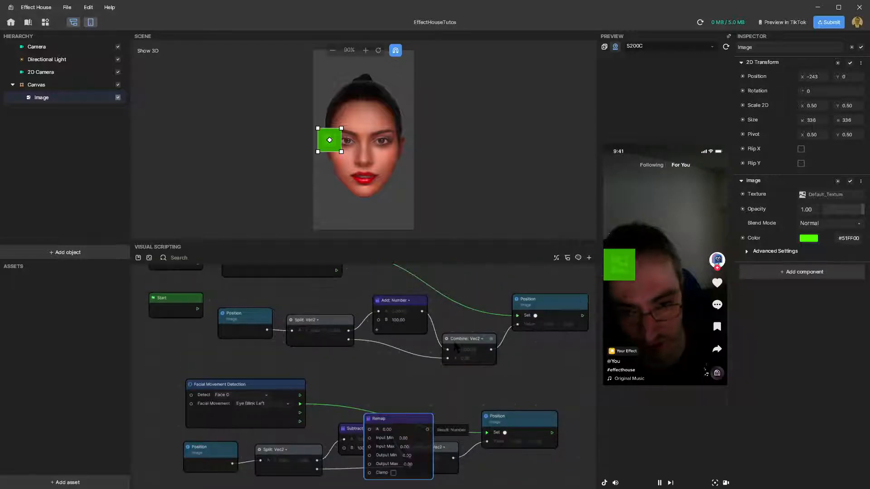
pyautogui.moveTo(409, 420); pyautogui.dragTo(414, 362)
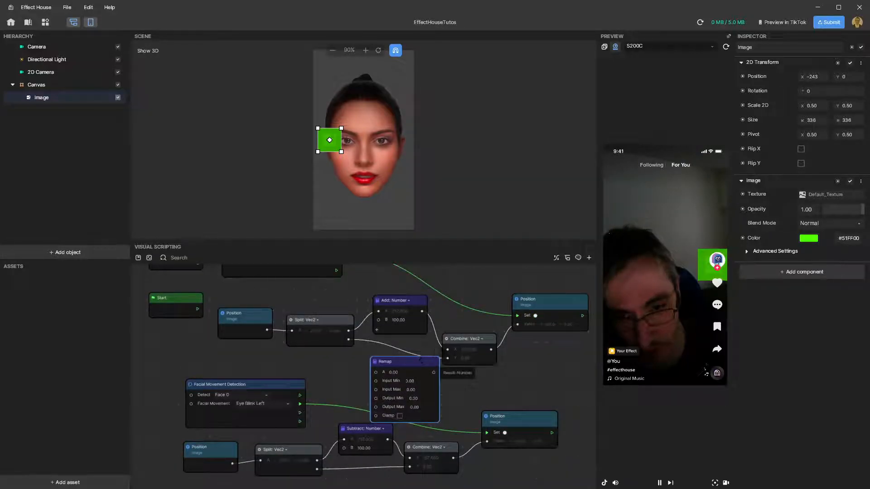
# Spread out the nodes of the Eye Blink Right chain and delete the connection from Add Number to Combine Vec2.
pyautogui.moveTo(464, 345); pyautogui.dragTo(480, 329)
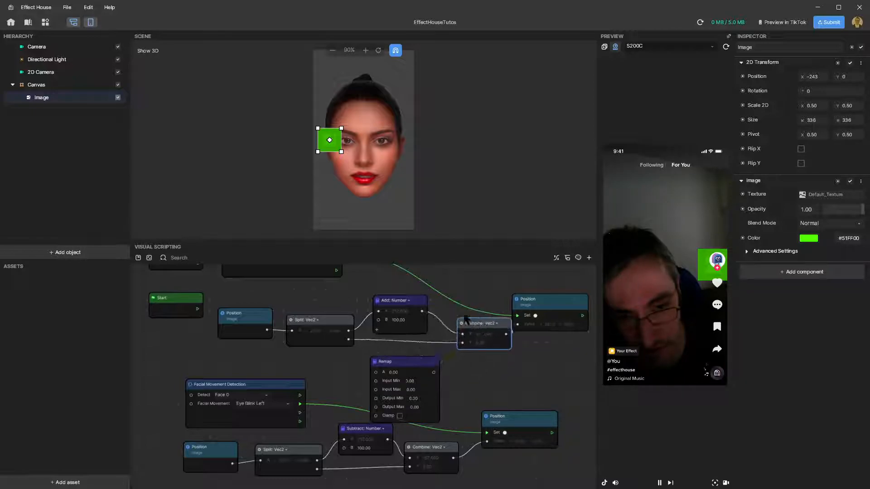
pyautogui.moveTo(393, 302); pyautogui.dragTo(377, 291)
pyautogui.moveTo(244, 320); pyautogui.dragTo(198, 337)
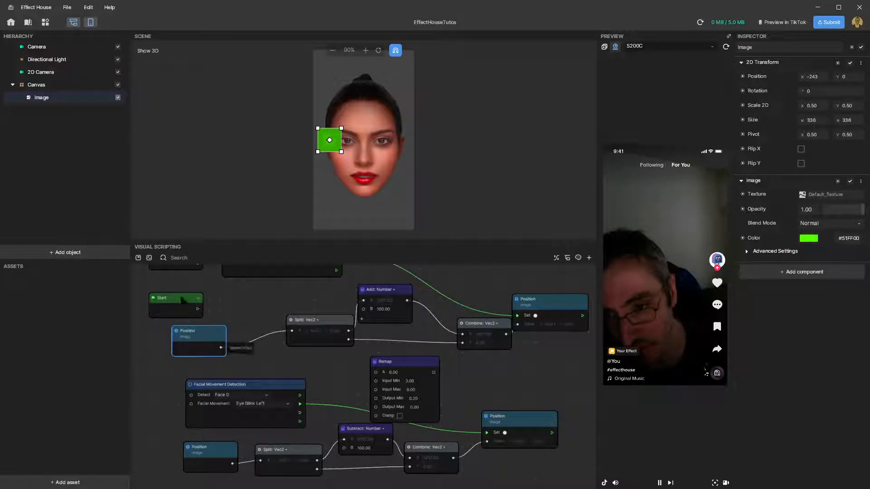
pyautogui.moveTo(324, 323); pyautogui.dragTo(282, 317)
pyautogui.moveTo(382, 299)
pyautogui.mouseDown()
pyautogui.moveTo(365, 292)
pyautogui.moveTo(380, 284)
pyautogui.mouseUp()
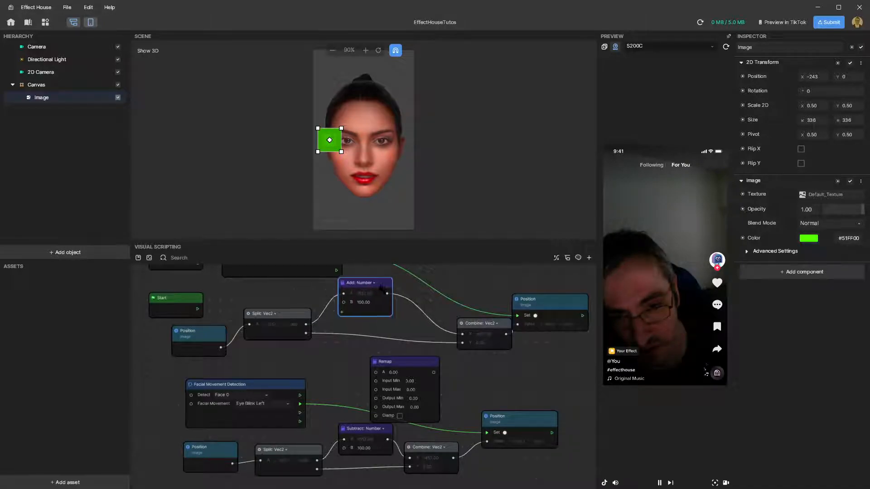
pyautogui.click(413, 308)
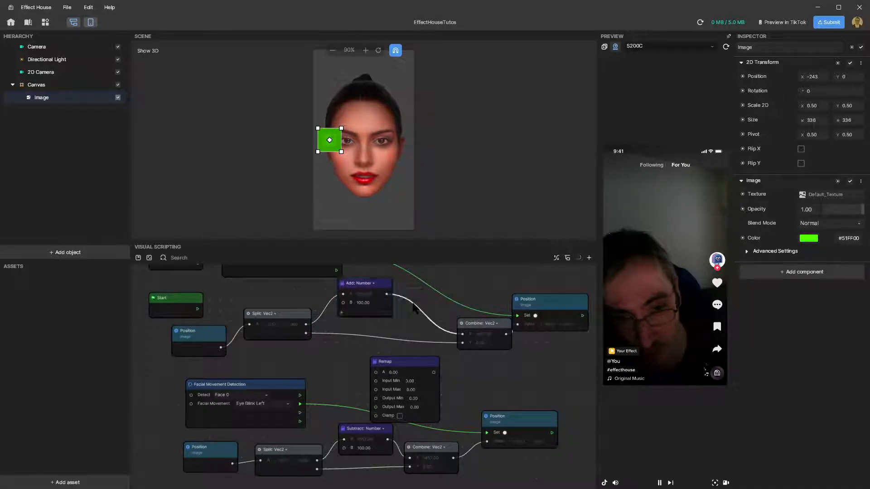
pyautogui.press('Delete')
# Place the Remap node after the Add Number node and connect the addition result to the Remap node's A input.
pyautogui.moveTo(404, 362); pyautogui.dragTo(437, 272)
pyautogui.scroll(-6, 451, 405)
pyautogui.moveTo(444, 340); pyautogui.dragTo(446, 321)
pyautogui.scroll(4, 445, 363)
pyautogui.scroll(3, 453, 358)
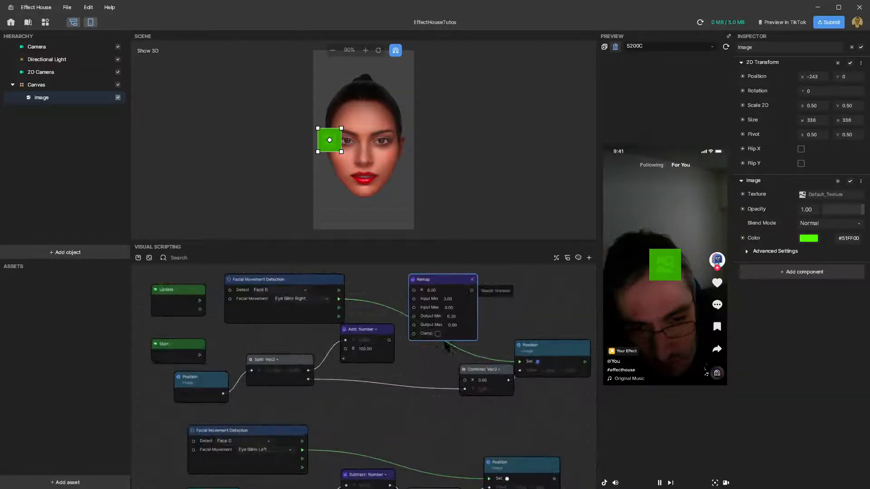
pyautogui.moveTo(392, 338); pyautogui.dragTo(413, 291)
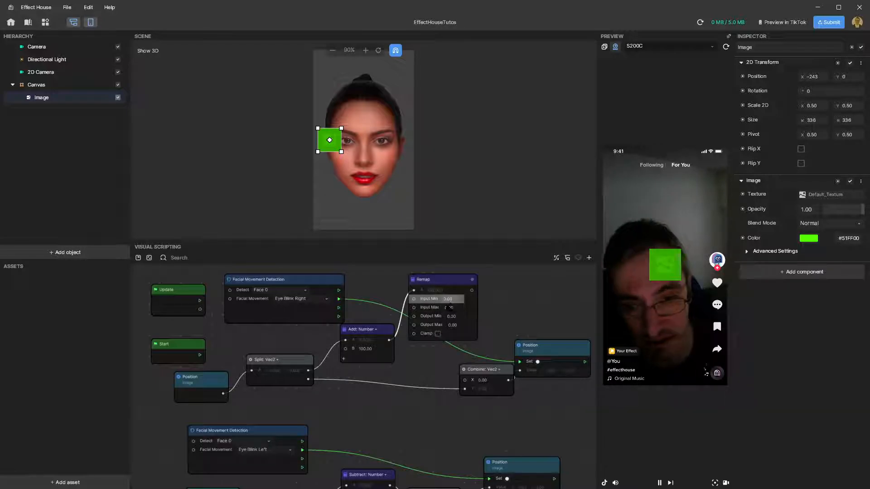
pyautogui.moveTo(453, 284); pyautogui.dragTo(477, 279)
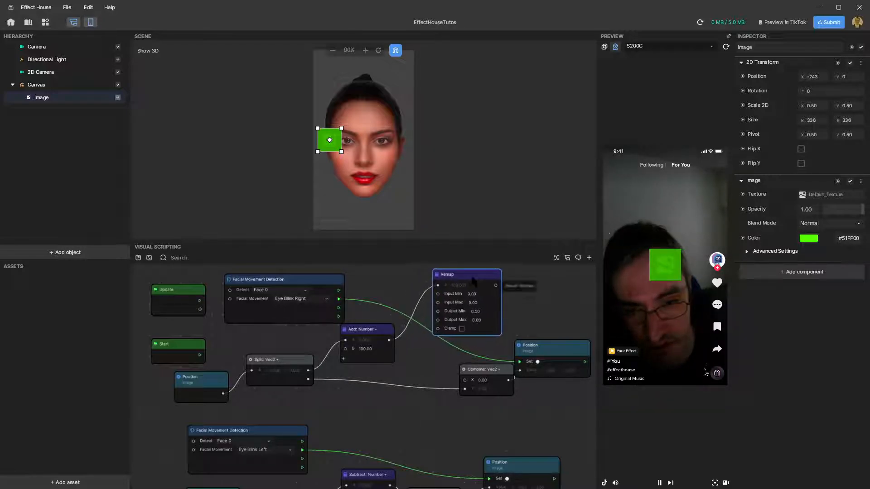
# Add an Effect Resolution Info node and position it just before the Remap node, above the Add Number node.
pyautogui.click(589, 258)
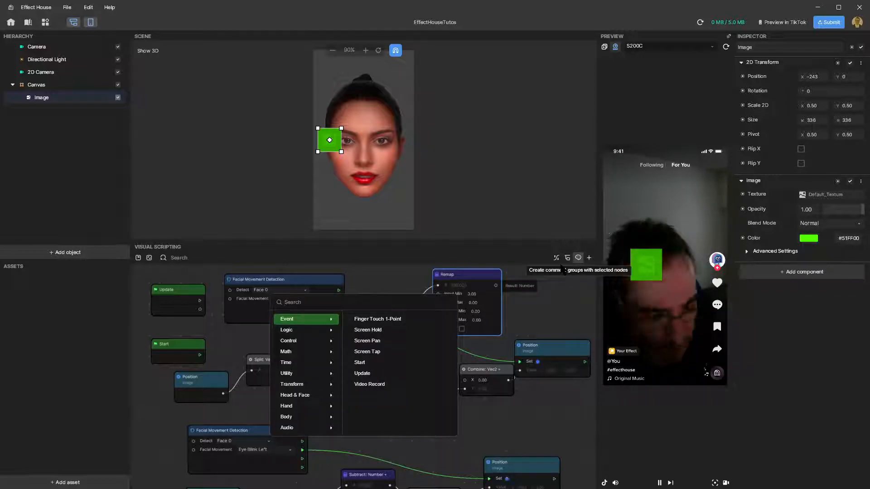
pyautogui.write('eff')
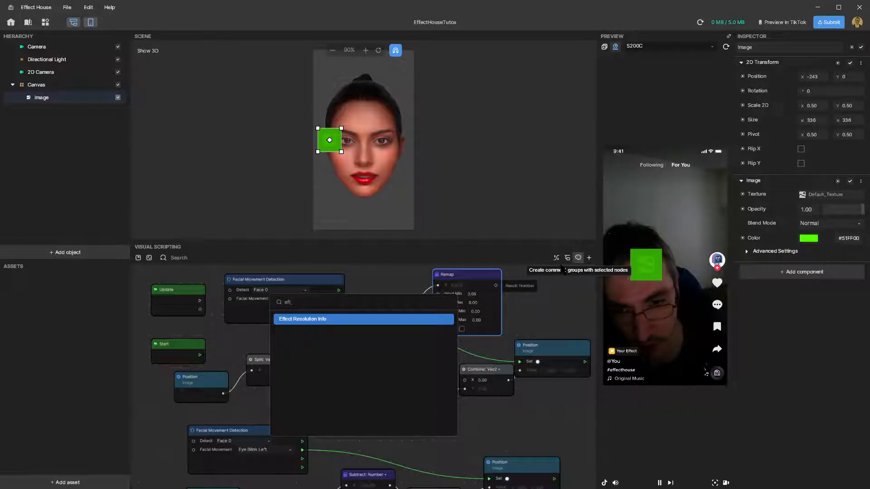
pyautogui.press('Return')
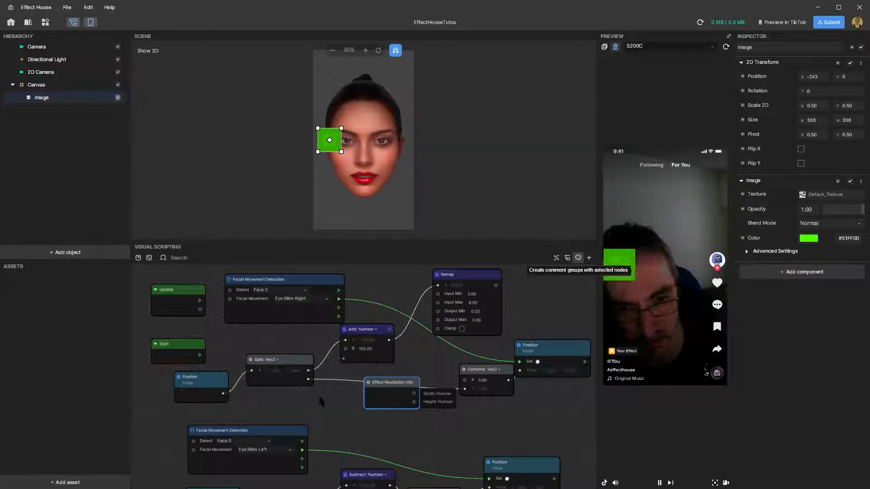
pyautogui.moveTo(461, 276); pyautogui.dragTo(482, 277)
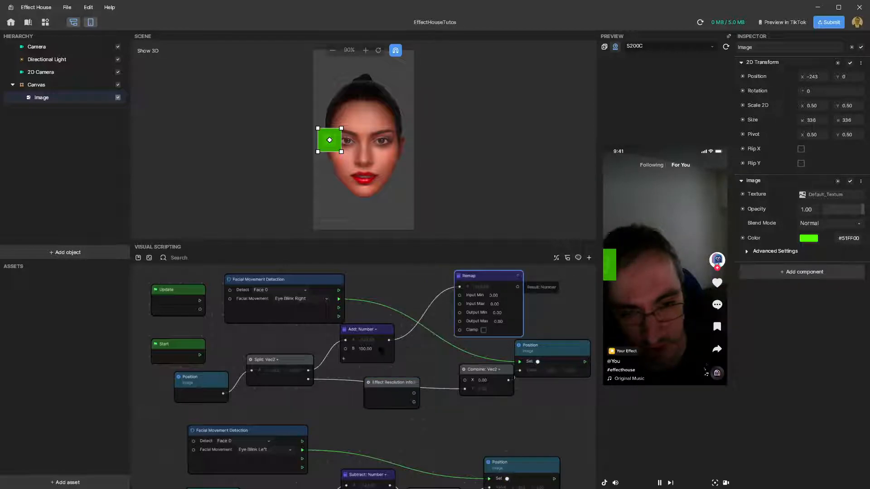
pyautogui.moveTo(380, 352); pyautogui.dragTo(370, 350)
pyautogui.moveTo(395, 384); pyautogui.dragTo(399, 289)
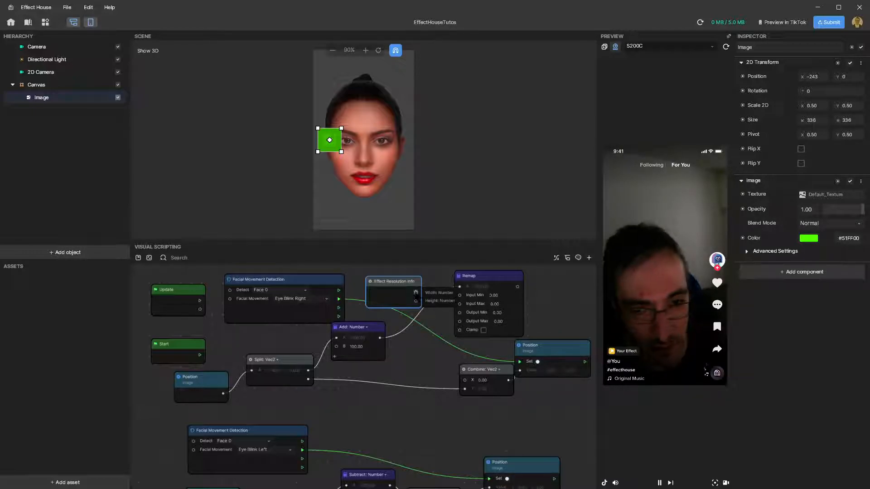
# Connect the Width output of the Effect Resolution Info node to the Output Max input of the Remap node.
pyautogui.moveTo(416, 293); pyautogui.dragTo(459, 322)
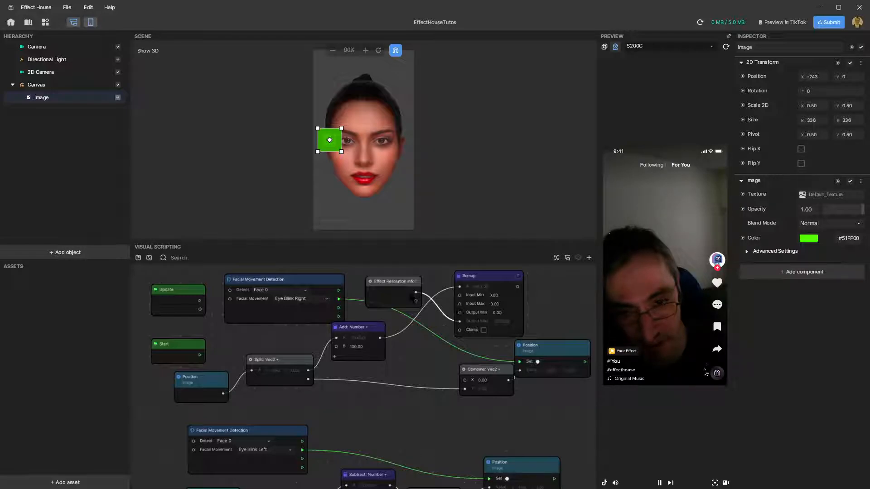
pyautogui.moveTo(415, 292)
pyautogui.mouseDown()
pyautogui.moveTo(450, 310)
pyautogui.moveTo(418, 295)
pyautogui.mouseUp()
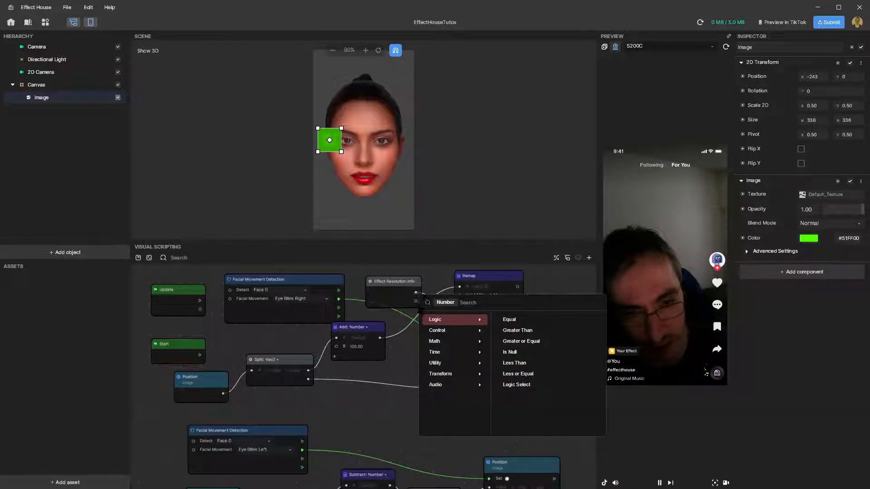
pyautogui.click(416, 312)
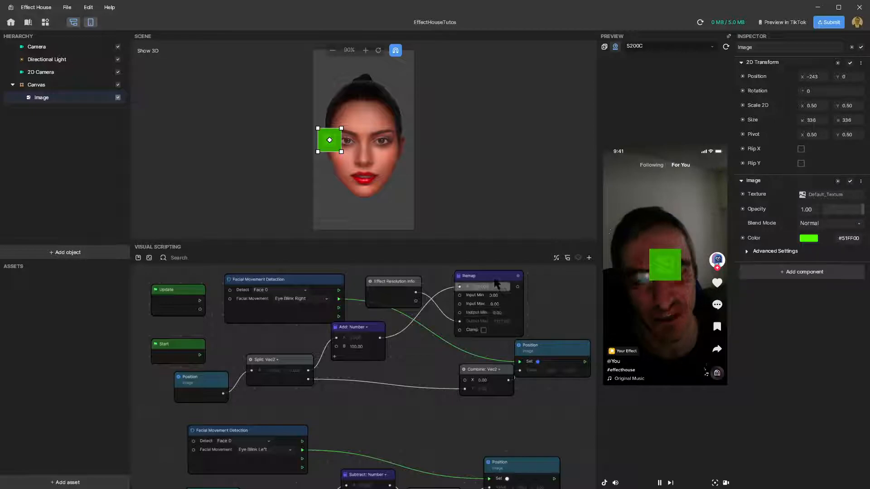
# Reposition the Remap and Position nodes and connect the Remap result to the X input of Combine Vec2.
pyautogui.moveTo(488, 278); pyautogui.dragTo(462, 272)
pyautogui.moveTo(554, 345); pyautogui.dragTo(581, 290)
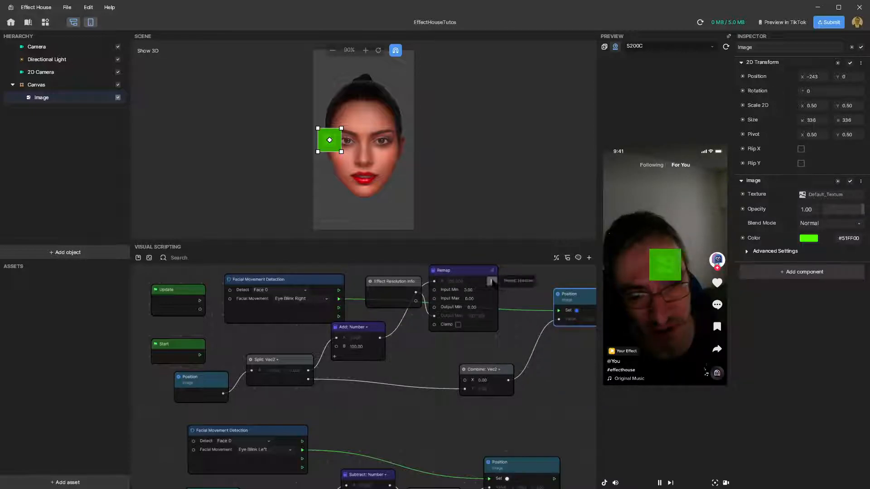
pyautogui.moveTo(534, 336); pyautogui.dragTo(466, 382)
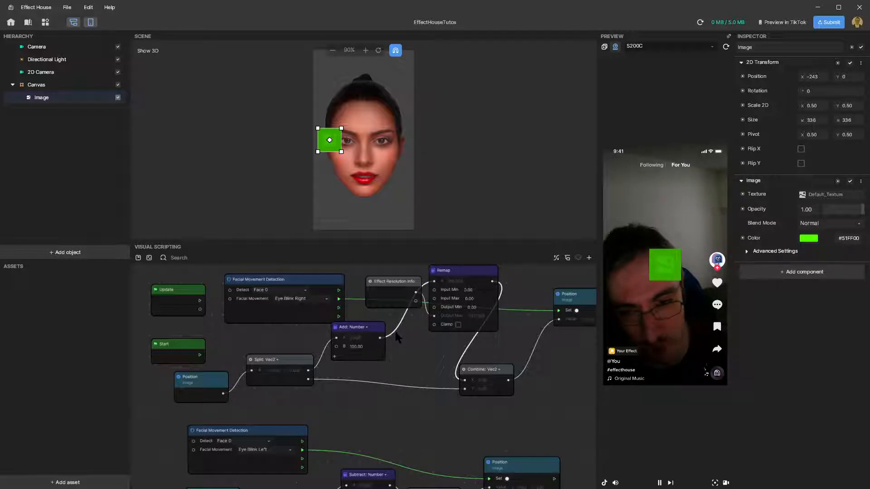
# Spread out the Add Number, Effect Resolution Info, Facial Movement Detection and Remap nodes so the Eye Blink Right chain is easier to read.
pyautogui.moveTo(375, 331); pyautogui.dragTo(417, 336)
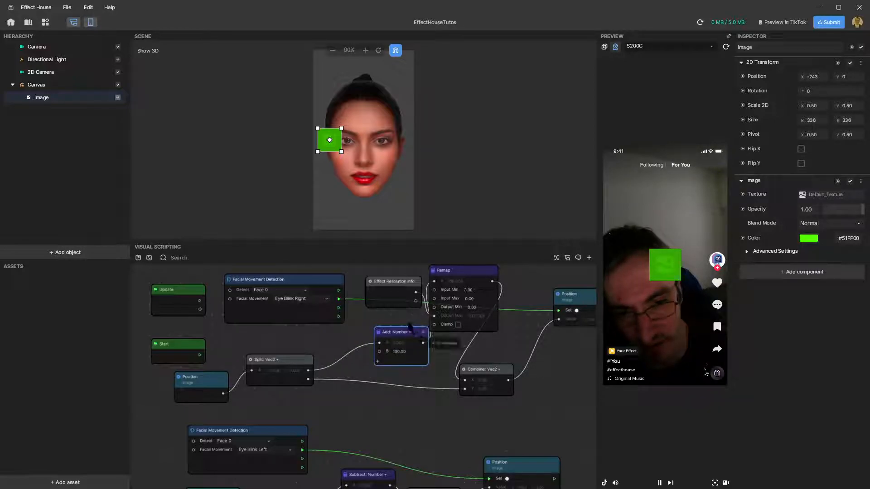
pyautogui.moveTo(397, 285); pyautogui.dragTo(320, 331)
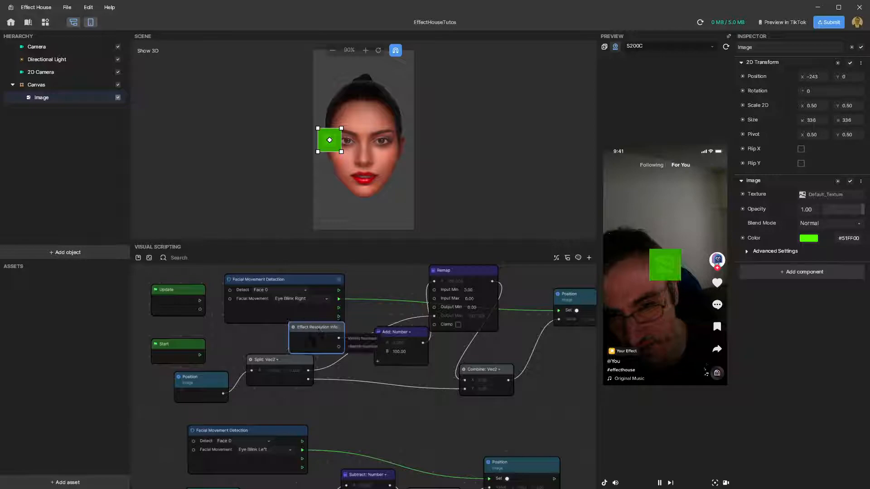
pyautogui.scroll(-1, 352, 419)
pyautogui.moveTo(302, 298); pyautogui.dragTo(299, 269)
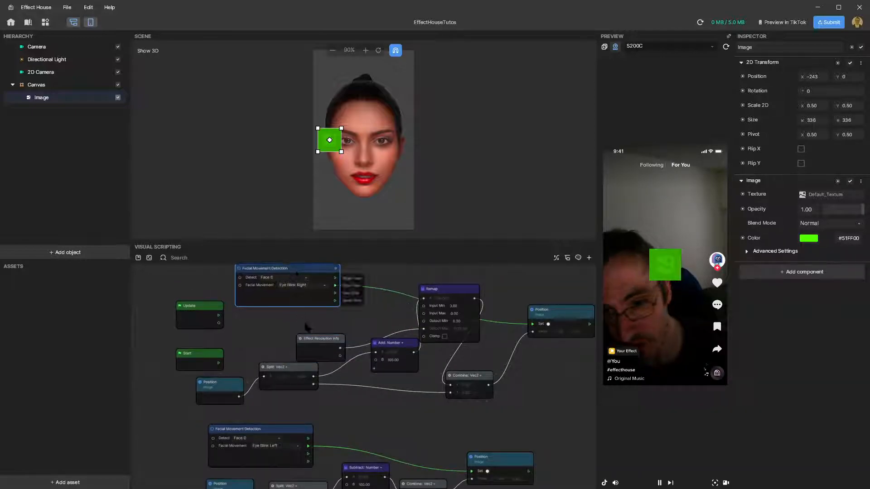
pyautogui.moveTo(317, 341); pyautogui.dragTo(264, 323)
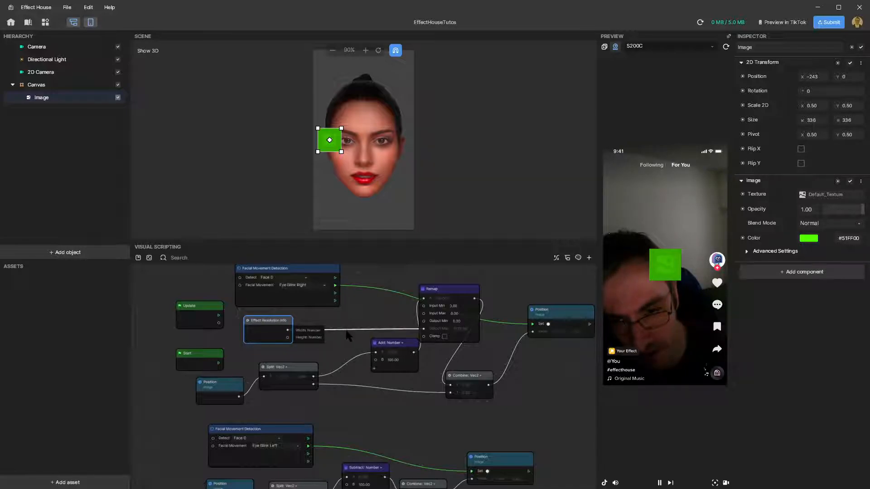
pyautogui.moveTo(443, 331); pyautogui.dragTo(442, 331)
pyautogui.moveTo(456, 293); pyautogui.dragTo(476, 285)
pyautogui.moveTo(398, 346); pyautogui.dragTo(382, 285)
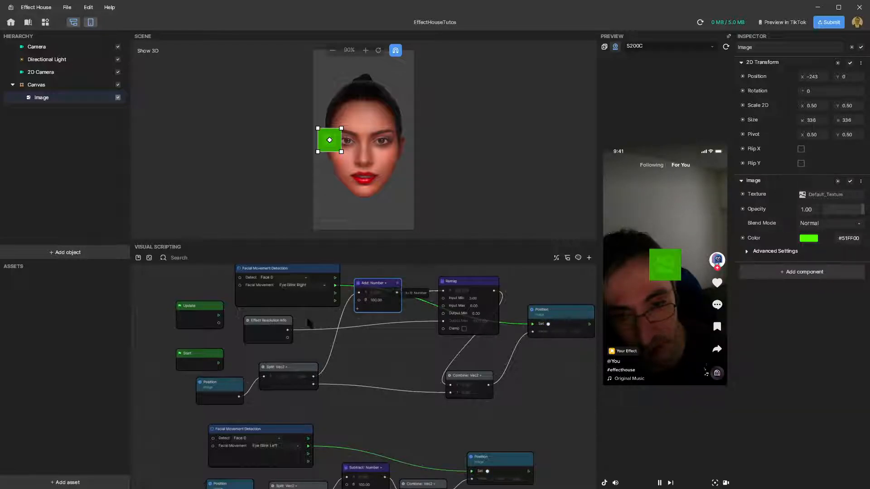
# Set the Remap node's Input Max to 10000.
pyautogui.moveTo(288, 330); pyautogui.dragTo(443, 306)
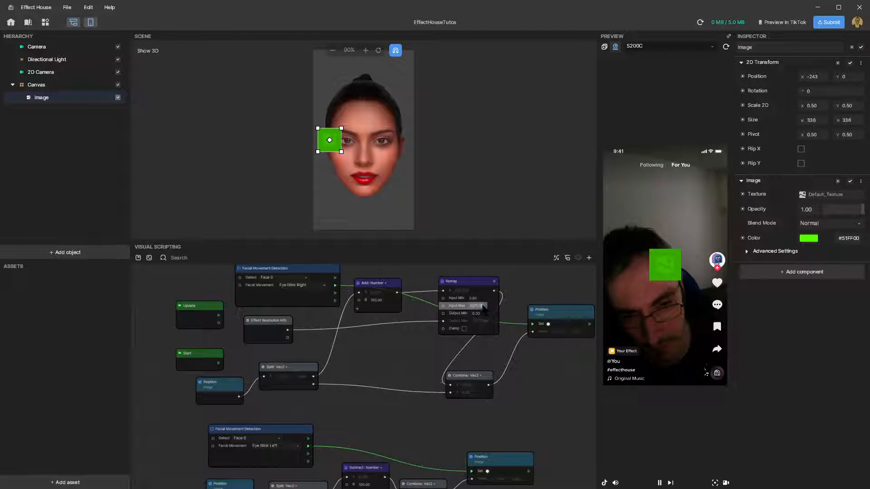
pyautogui.click(483, 306)
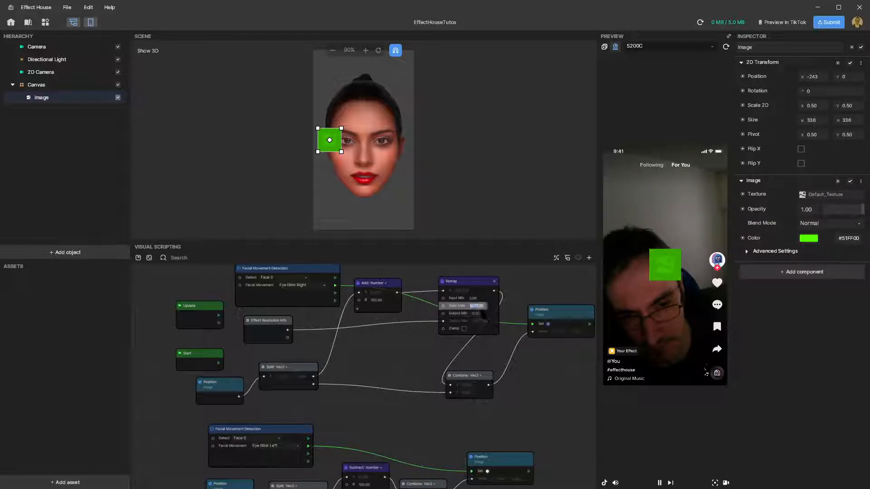
pyautogui.write('1000.0')
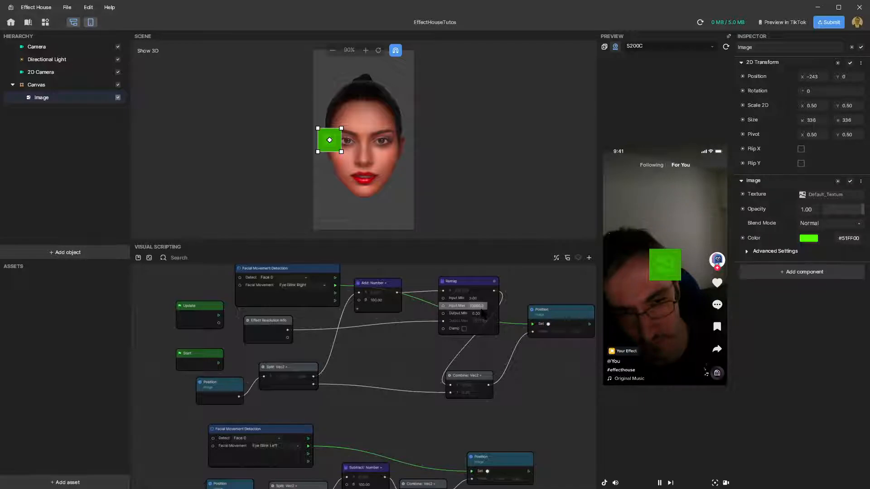
pyautogui.press('Return')
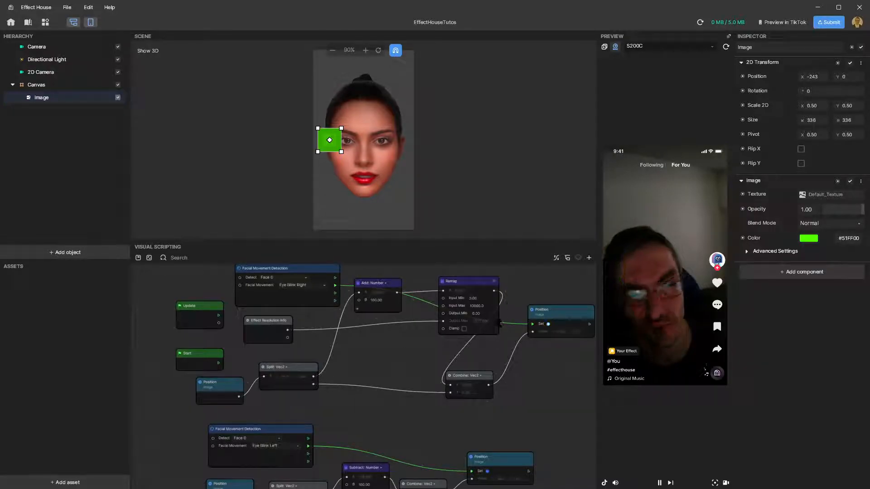
# Rearrange the Add Number, Remap and Combine Vec2 nodes and enable Clamp on the Remap node.
pyautogui.moveTo(461, 290); pyautogui.dragTo(425, 327)
pyautogui.click(365, 285)
pyautogui.moveTo(366, 284); pyautogui.dragTo(359, 275)
pyautogui.moveTo(435, 327); pyautogui.dragTo(433, 308)
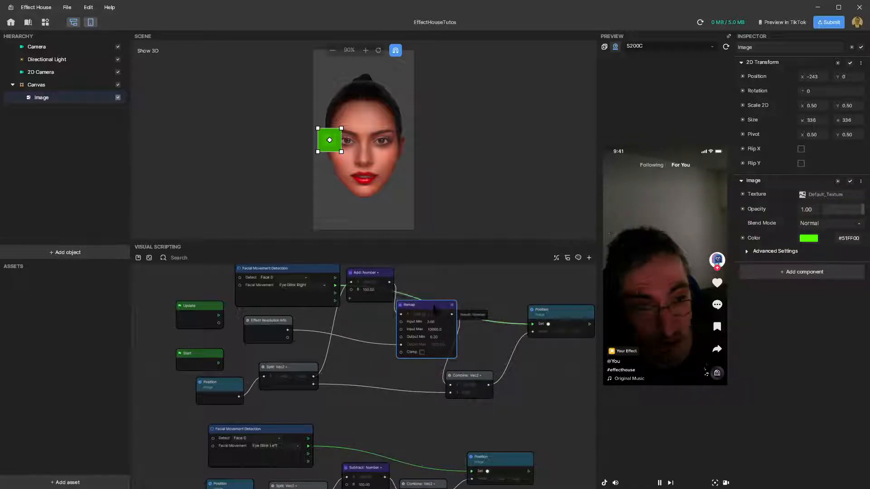
pyautogui.moveTo(486, 378); pyautogui.dragTo(521, 366)
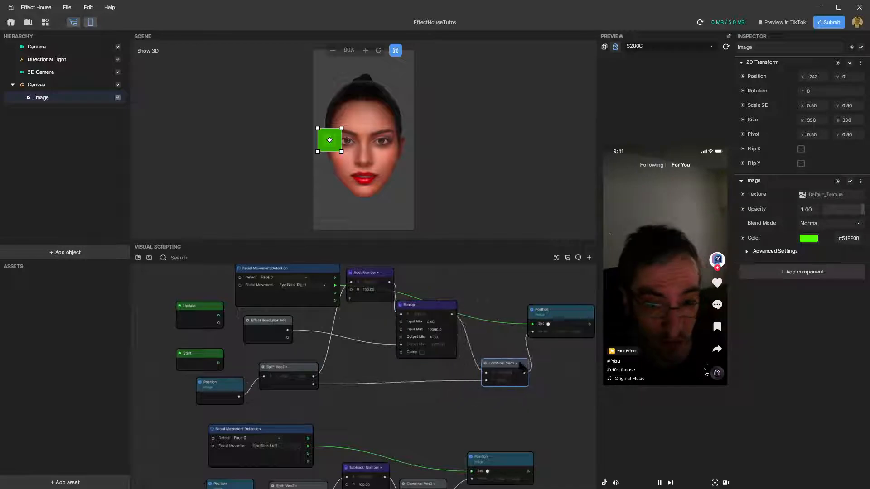
pyautogui.click(422, 352)
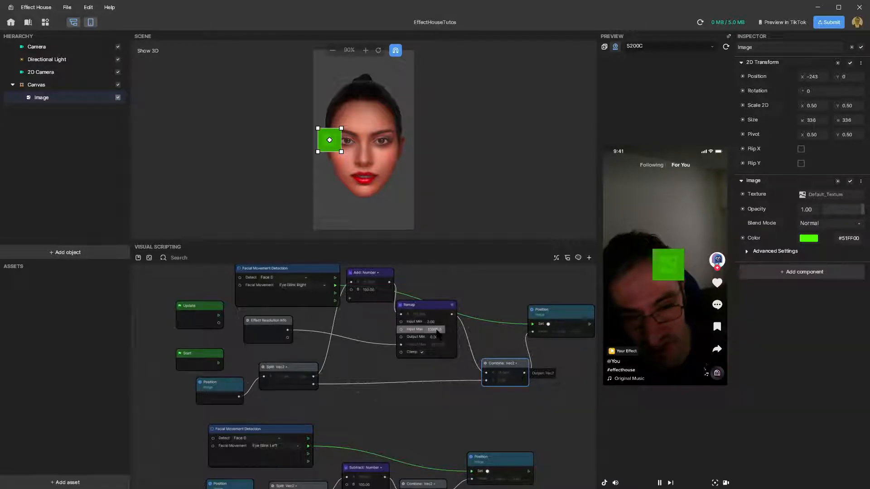
# Try a smaller Input Max on the Remap node and set it to 3000.
pyautogui.press('BackSpace')
pyautogui.press('BackSpace')
pyautogui.press('BackSpace')
pyautogui.press('BackSpace')
pyautogui.write('500')
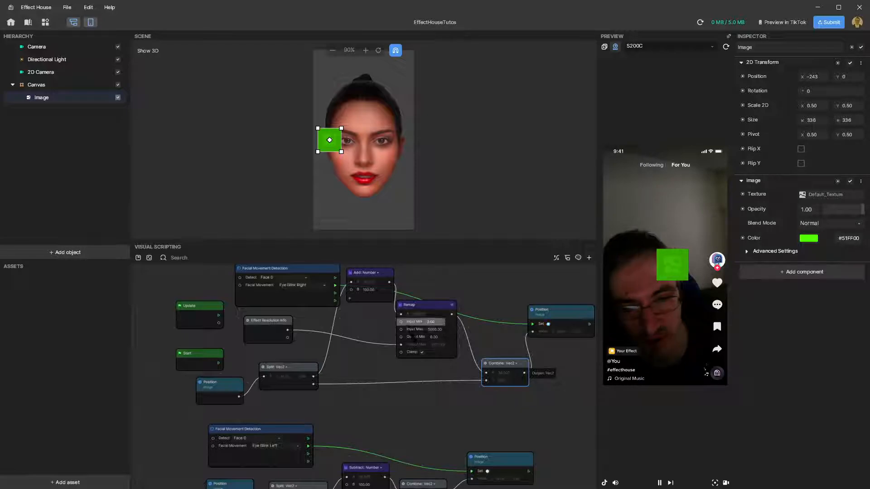
pyautogui.click(432, 331)
pyautogui.write('0')
pyautogui.press('Return')
pyautogui.write('3000')
pyautogui.press('Return')
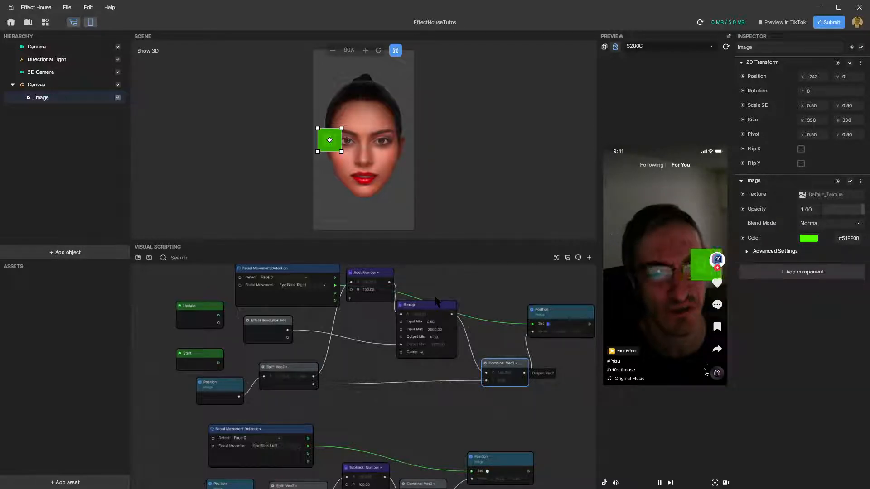
# Move the Remap node slightly up, level with the Effect Resolution Info node.
pyautogui.scroll(-3, 434, 294)
pyautogui.scroll(-3, 418, 325)
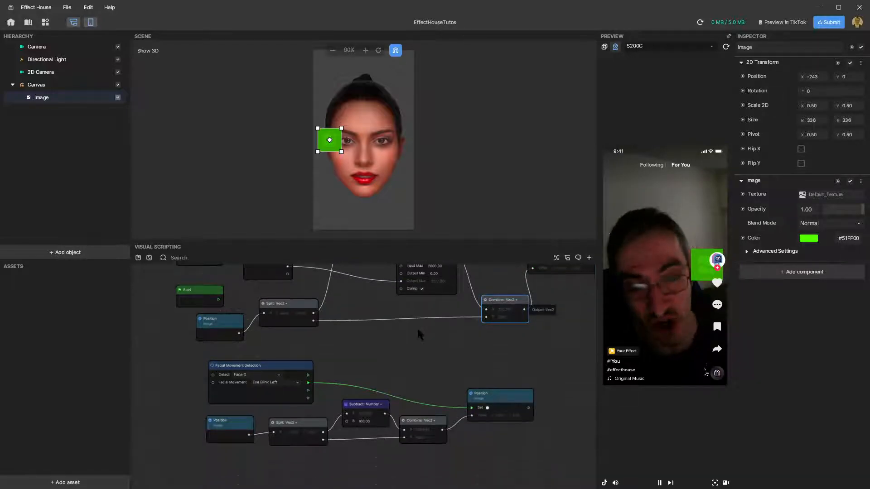
pyautogui.scroll(4, 430, 326)
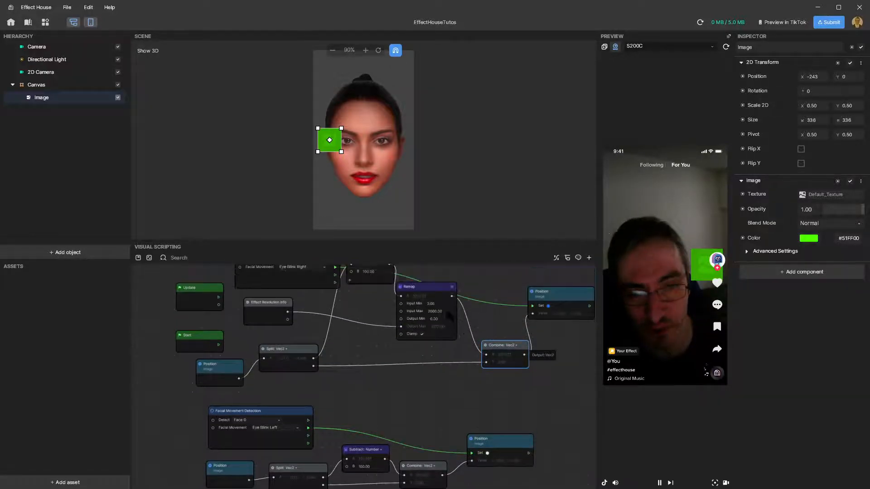
pyautogui.moveTo(440, 286); pyautogui.dragTo(454, 271)
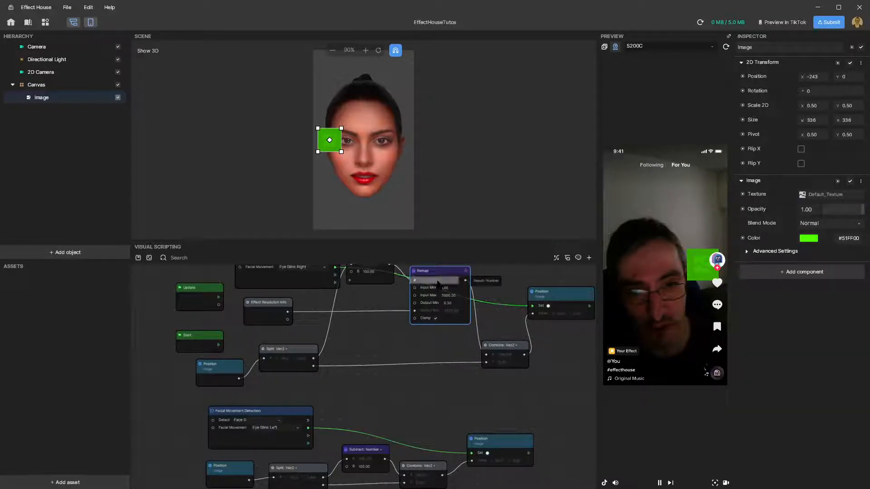
pyautogui.click(450, 295)
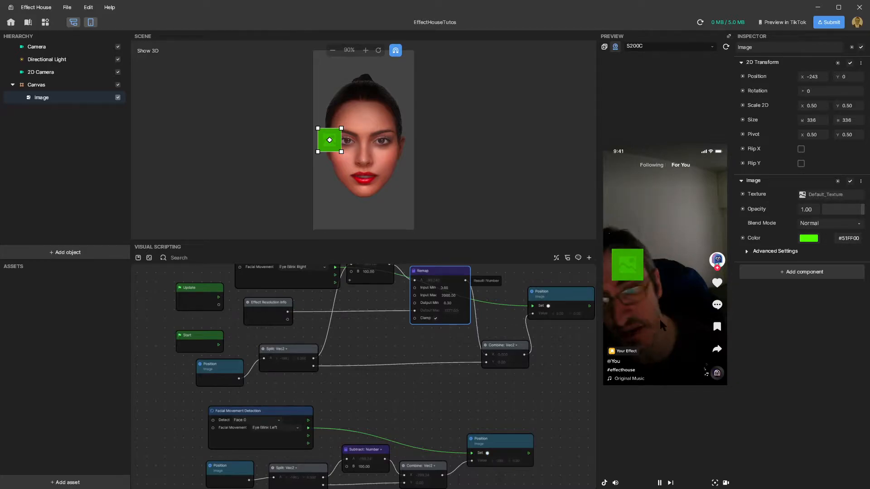
pyautogui.scroll(2, 563, 341)
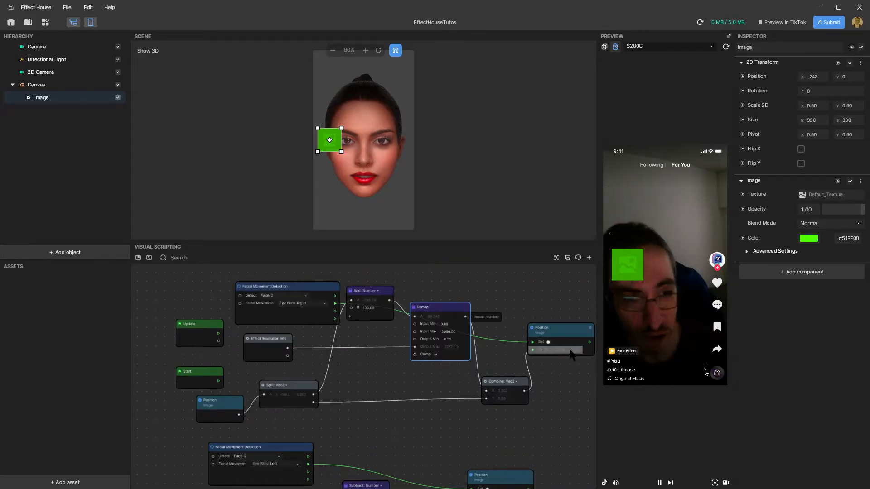